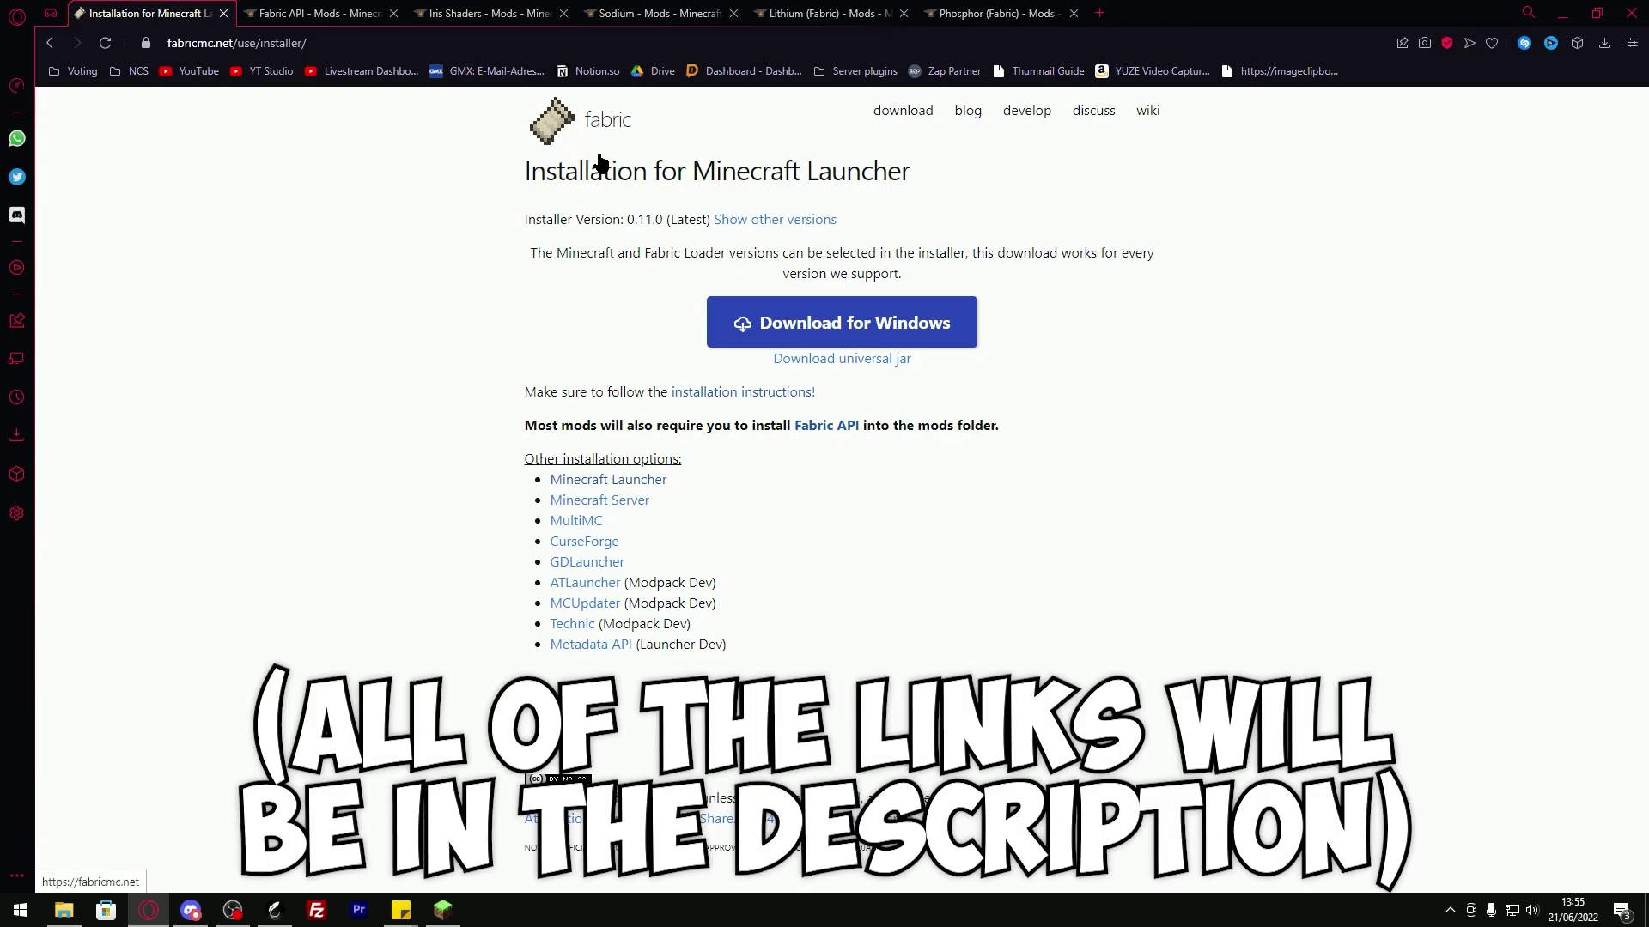
Download the Windows Fabric installer, fabric-installer-0.11.0.exe, and save it to the Download folder
{"action": "left_click", "coordinate": [784, 323]}
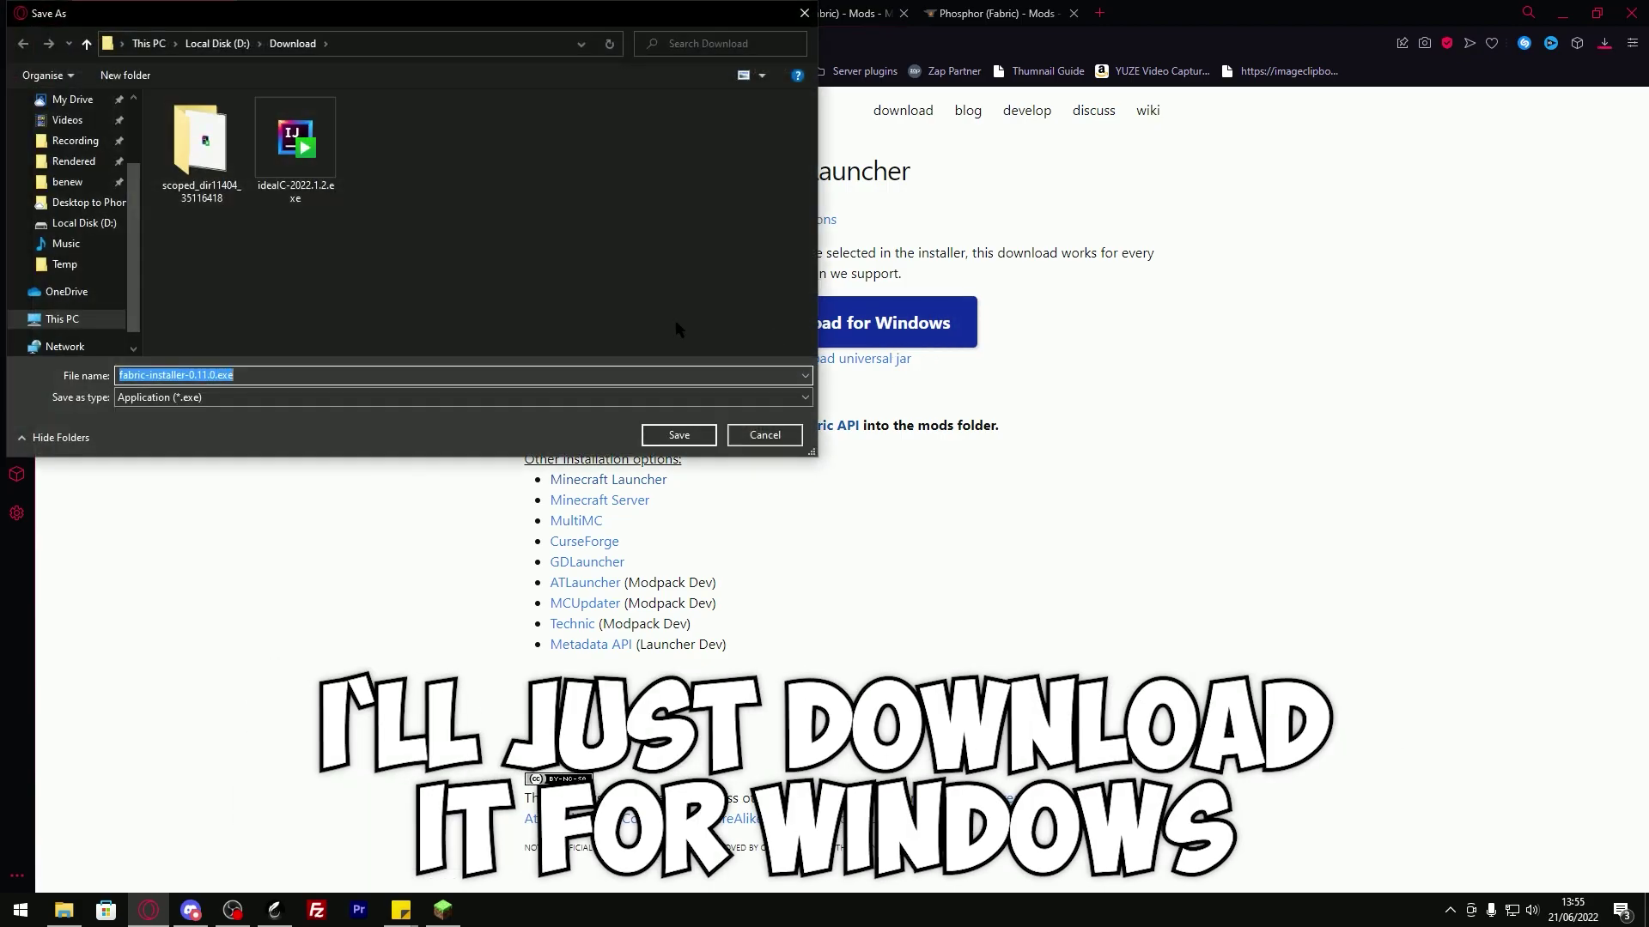
{"action": "left_click", "coordinate": [679, 435]}
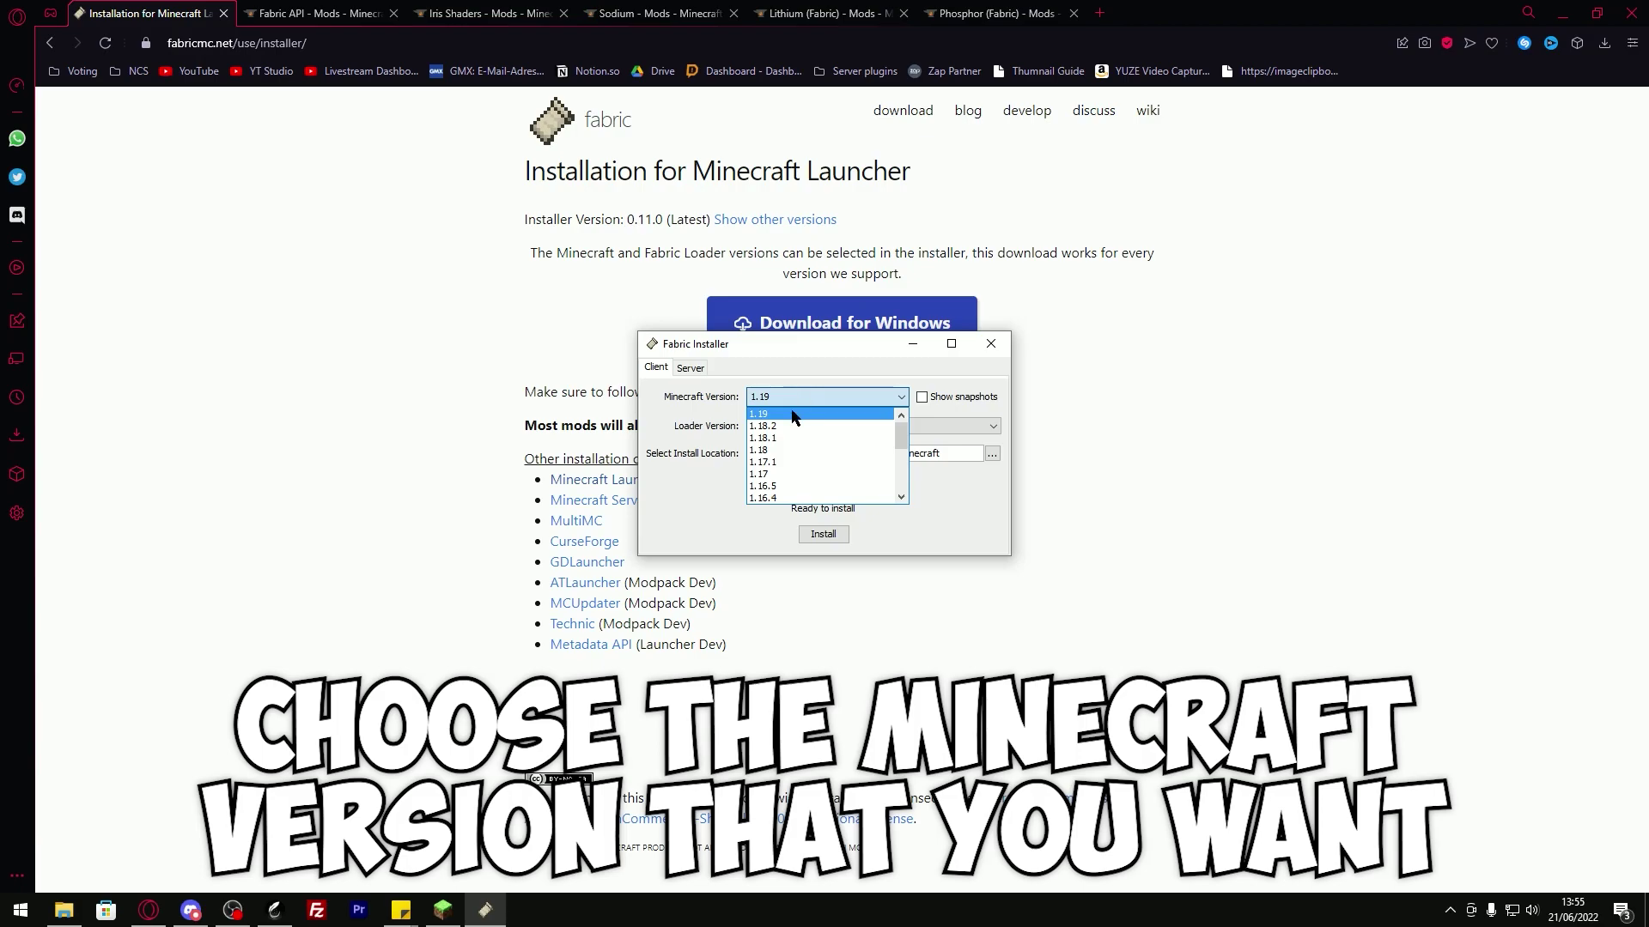
Install Fabric loader 0.14.8 for Minecraft 1.19 with a created profile, closing the open Minecraft Launcher and continuing
{"action": "left_click", "coordinate": [791, 409]}
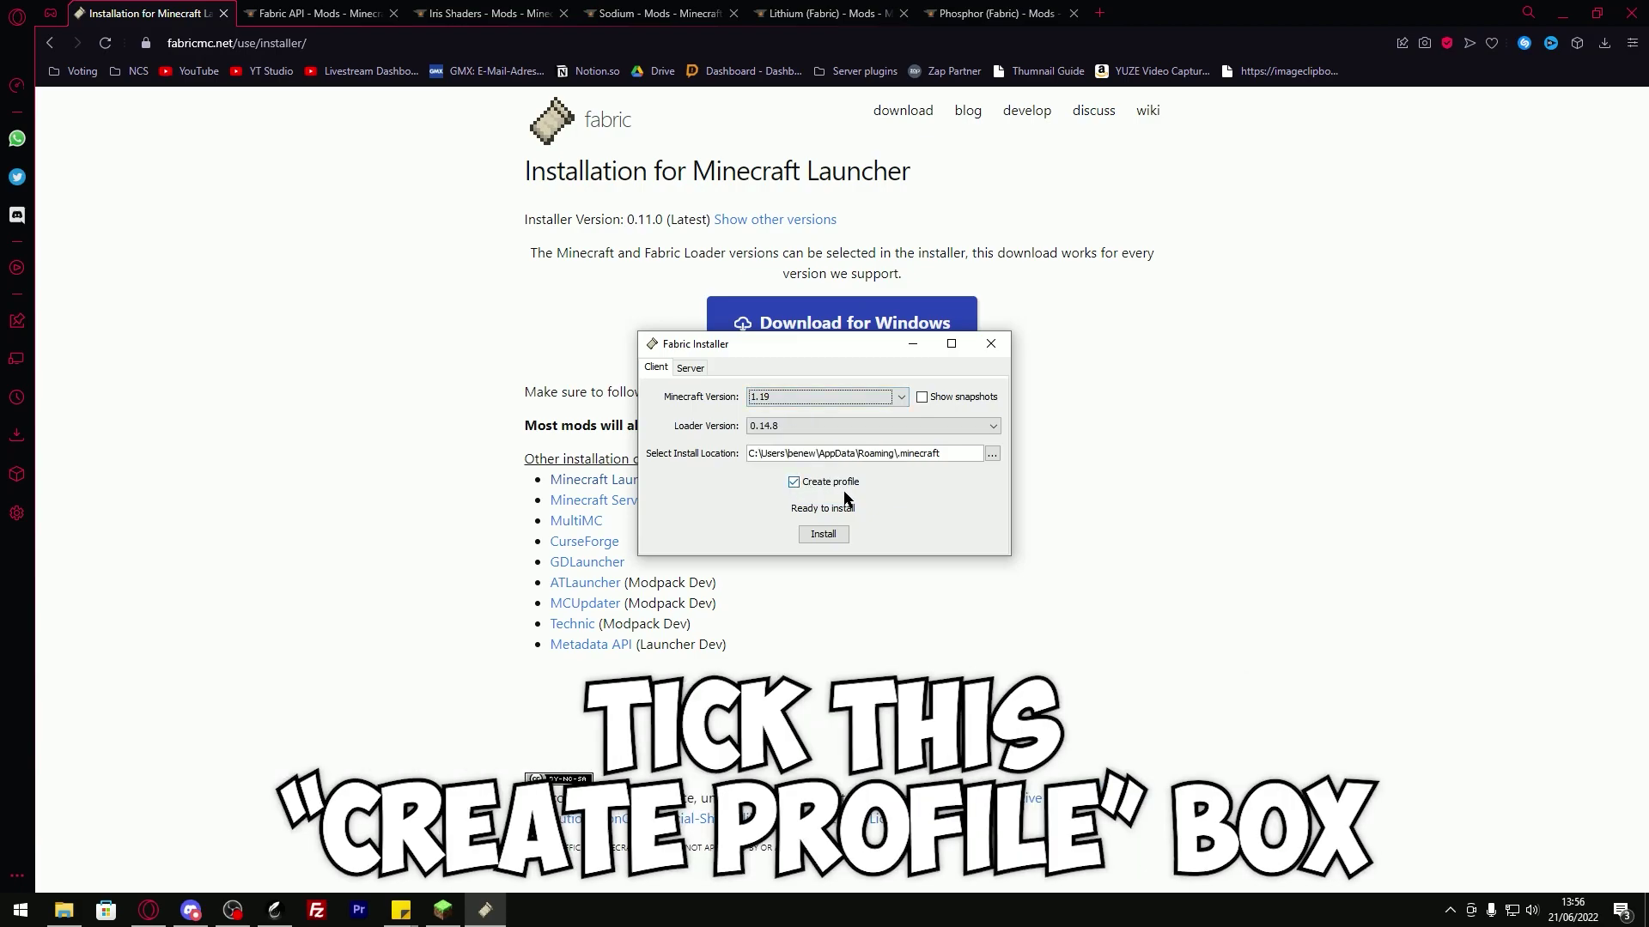
{"action": "left_click", "coordinate": [839, 533]}
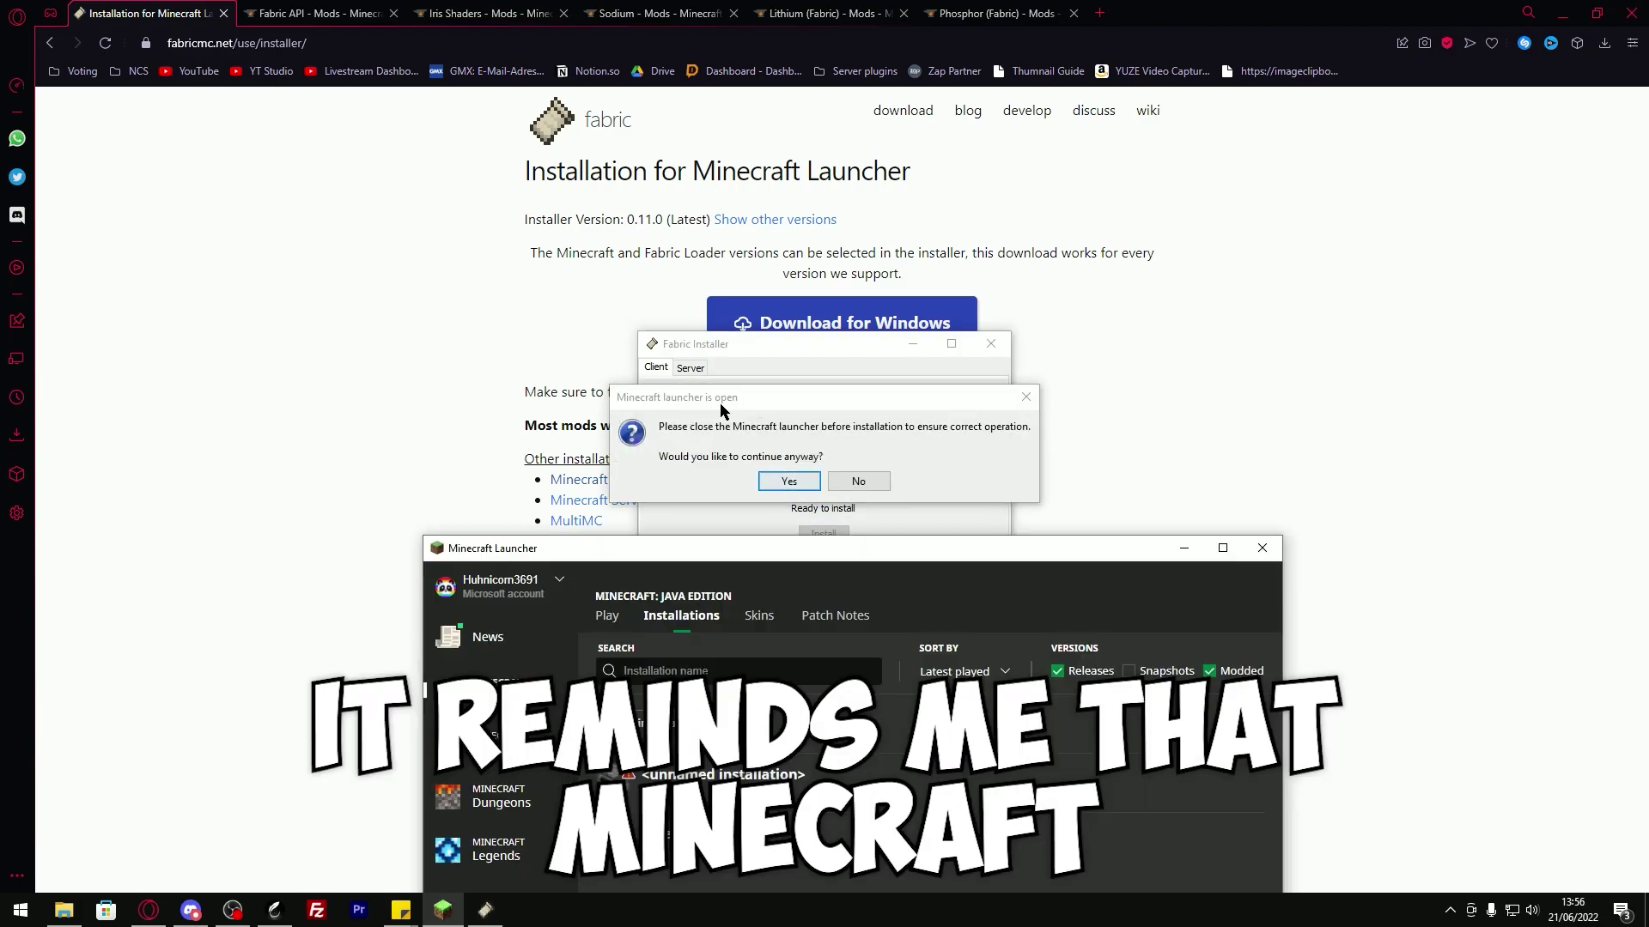
{"action": "left_click", "coordinate": [1261, 548]}
{"action": "left_click", "coordinate": [788, 481]}
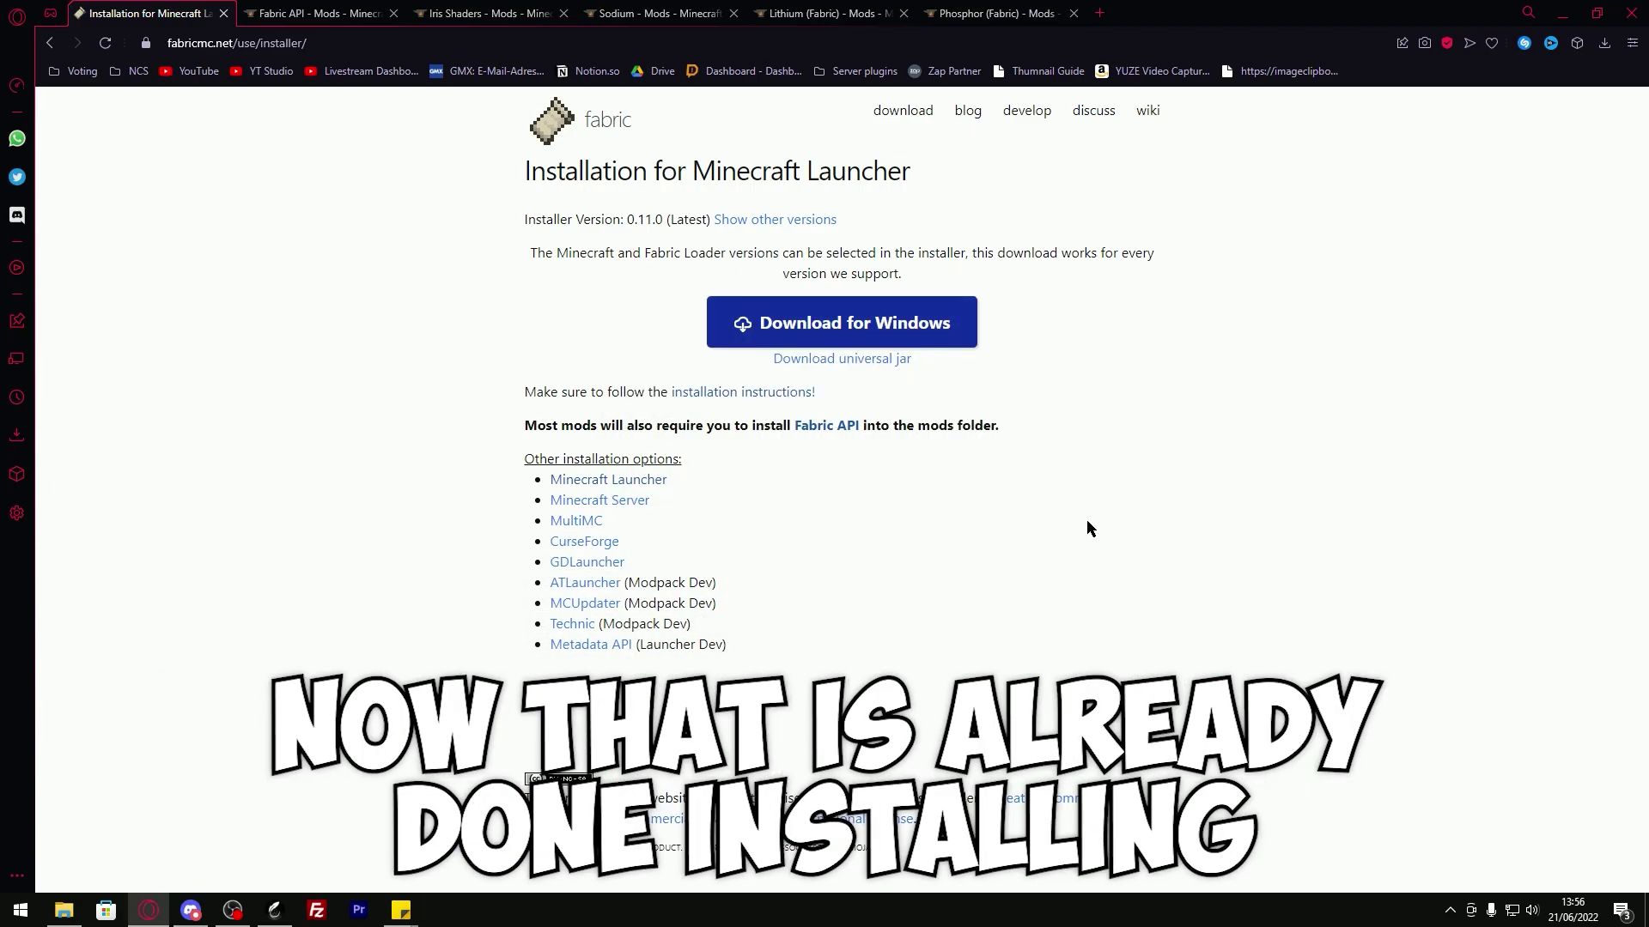
Close the Fabric installer page and start the Minecraft Launcher
{"action": "key", "text": "ctrl+w"}
{"action": "key", "text": "super"}
{"action": "type", "text": "m"}
{"action": "key", "text": "Return"}
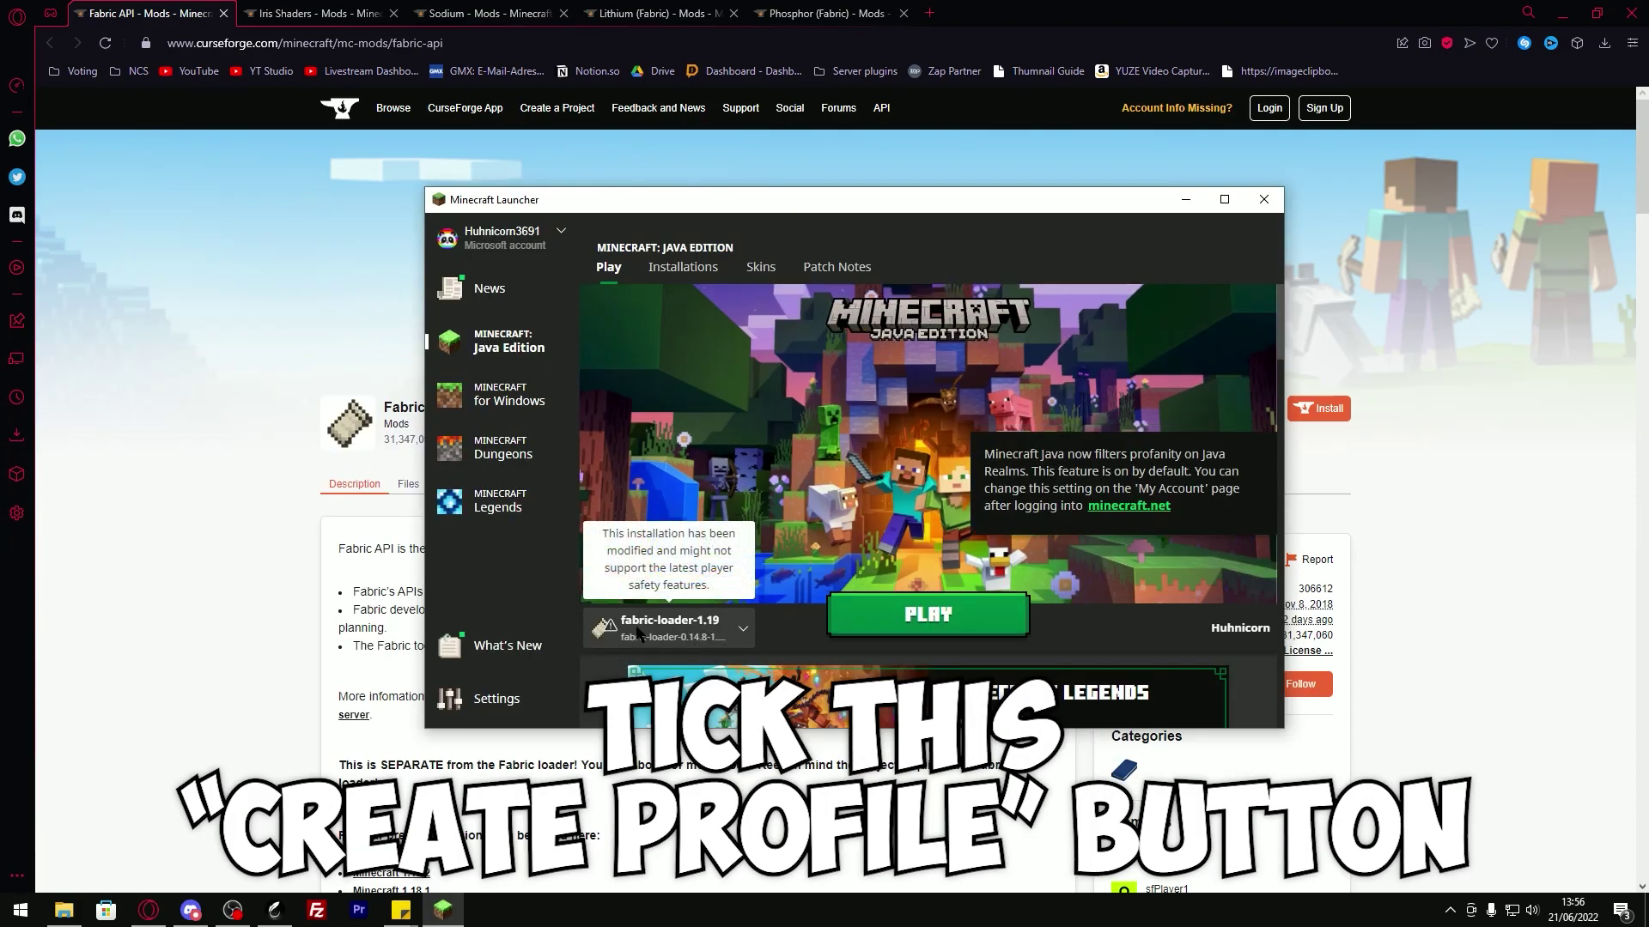
Open the fabric-loader-1.19 installation for editing and examine the RAM allocation in its JVM arguments
{"action": "left_click", "coordinate": [683, 267]}
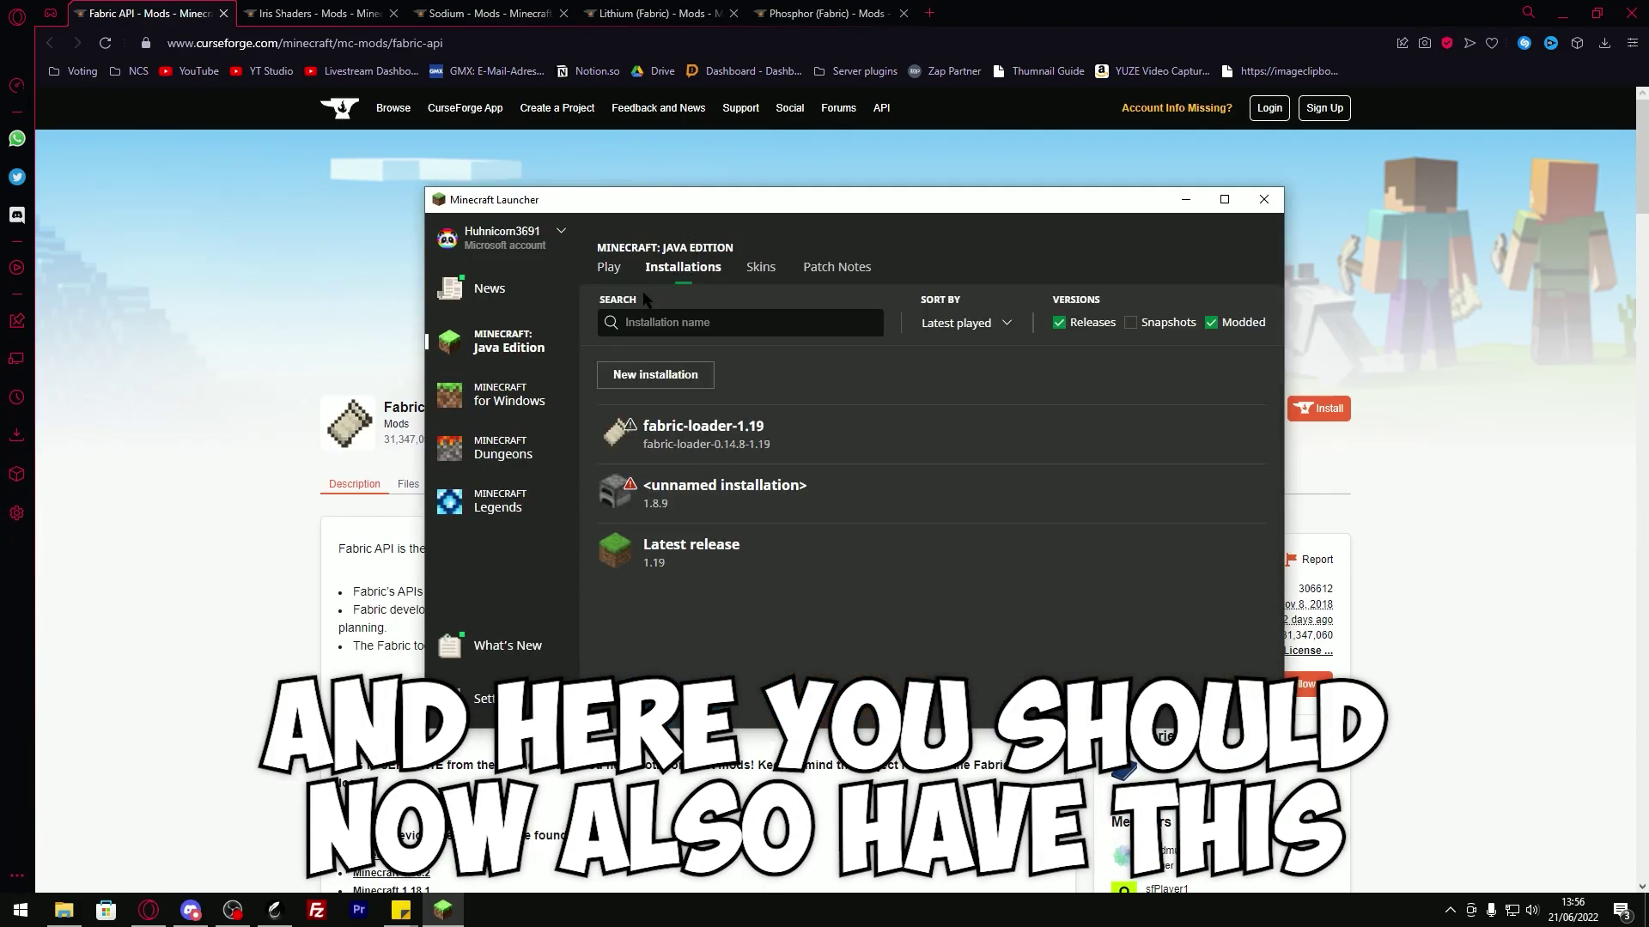
{"action": "left_click", "coordinate": [1041, 431]}
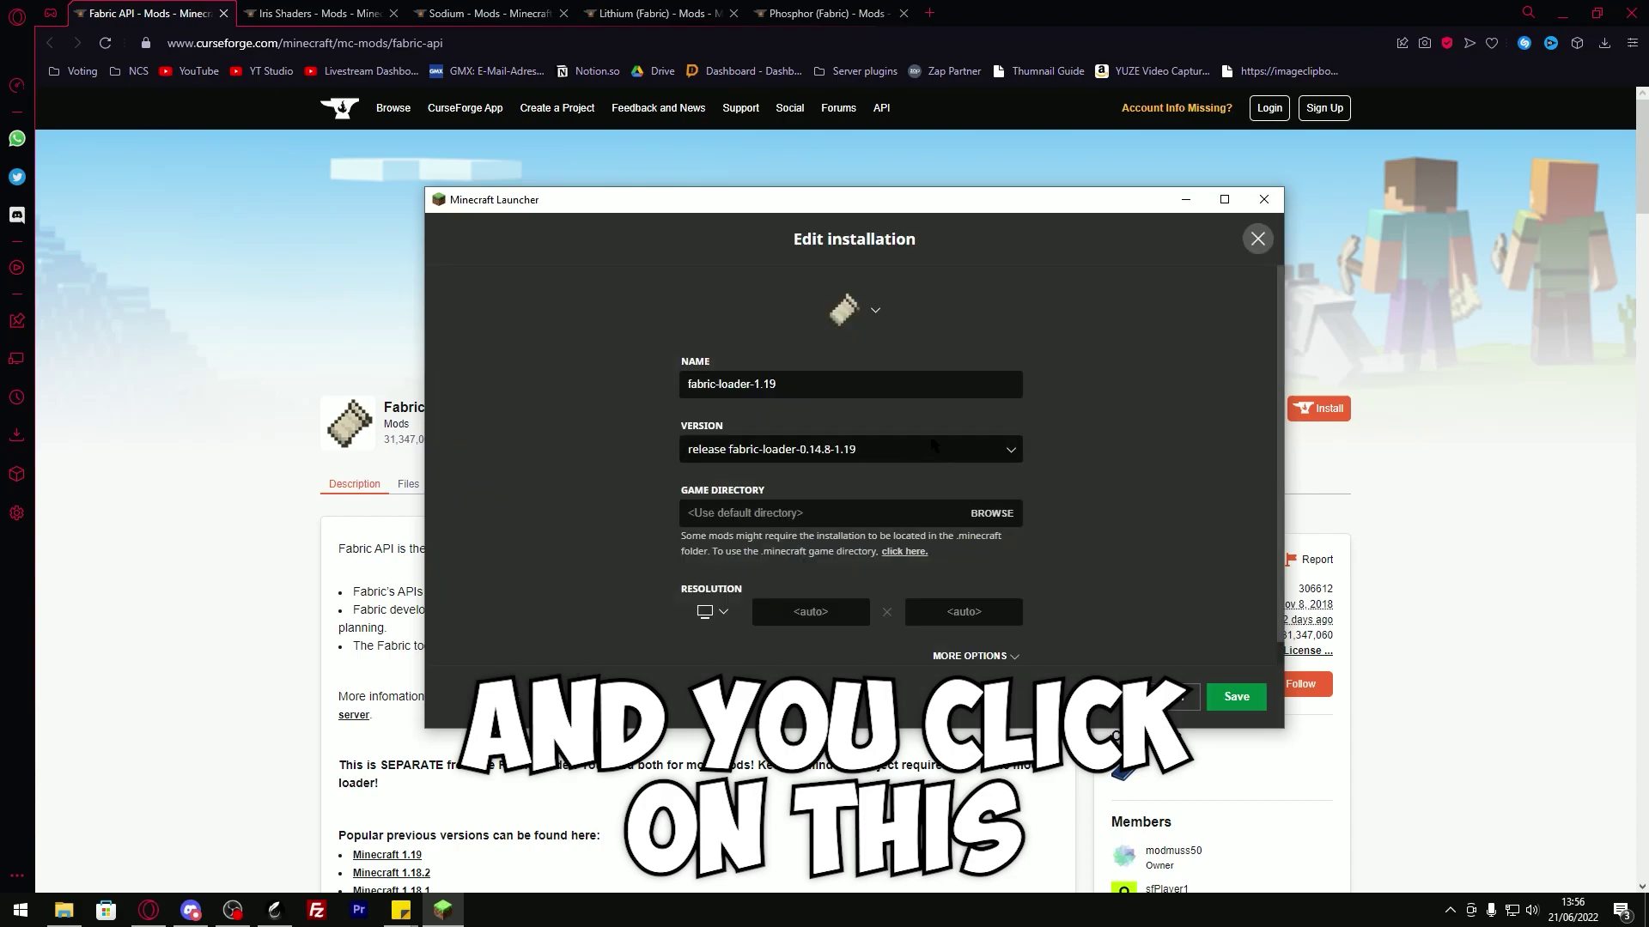
{"action": "left_click", "coordinate": [1007, 657]}
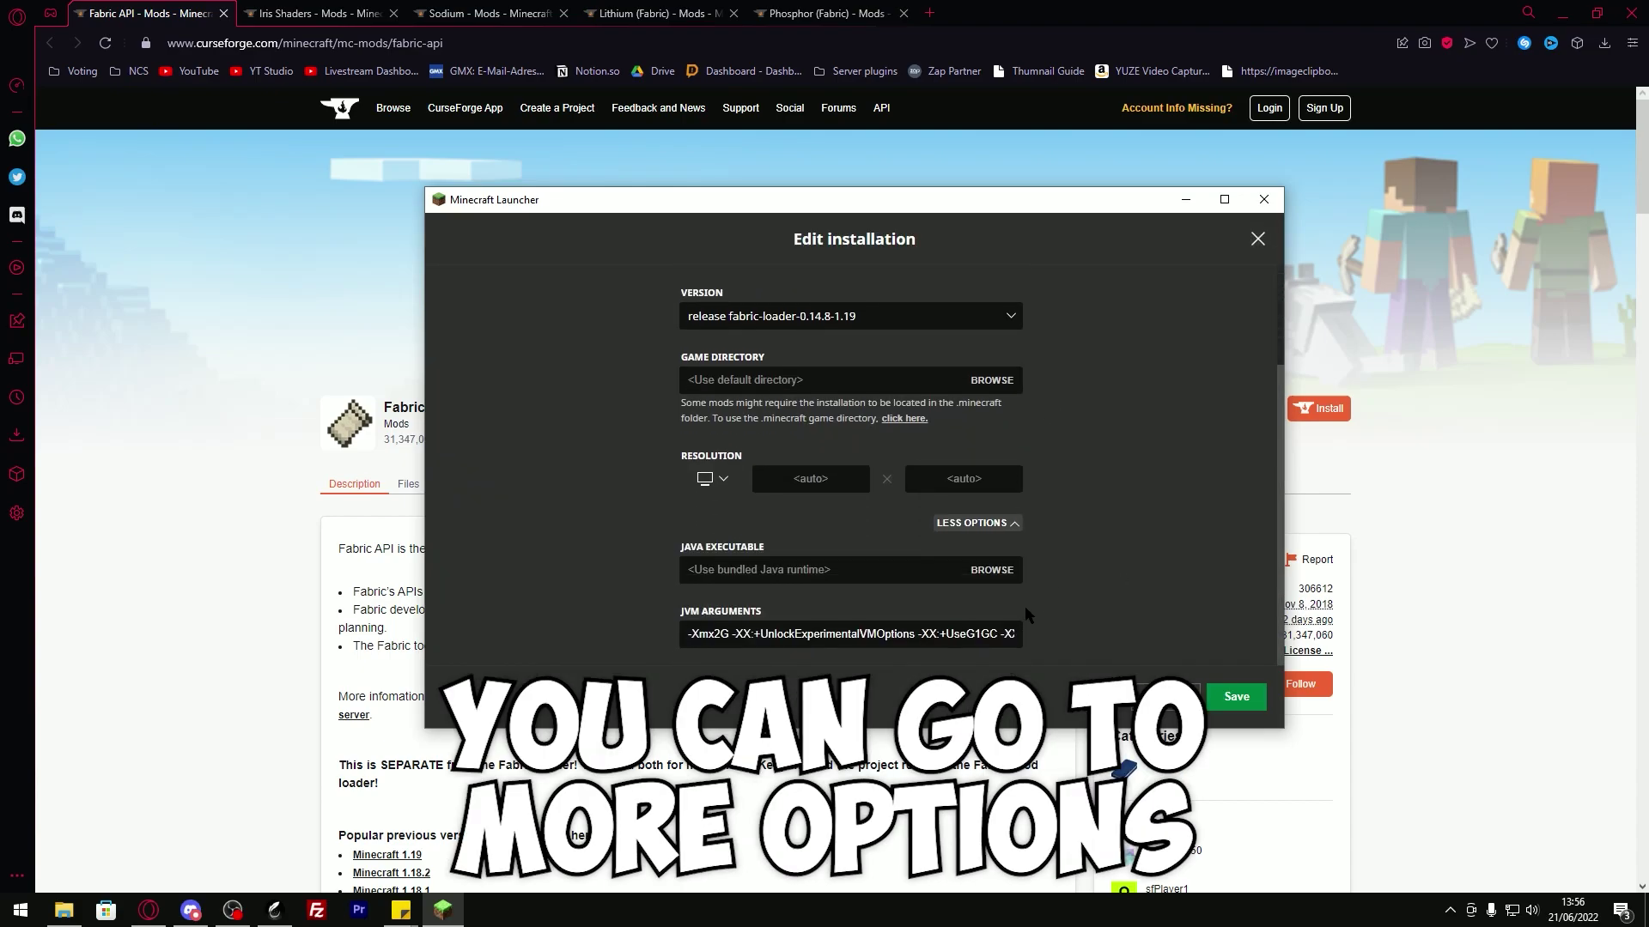
{"action": "left_click", "coordinate": [718, 634]}
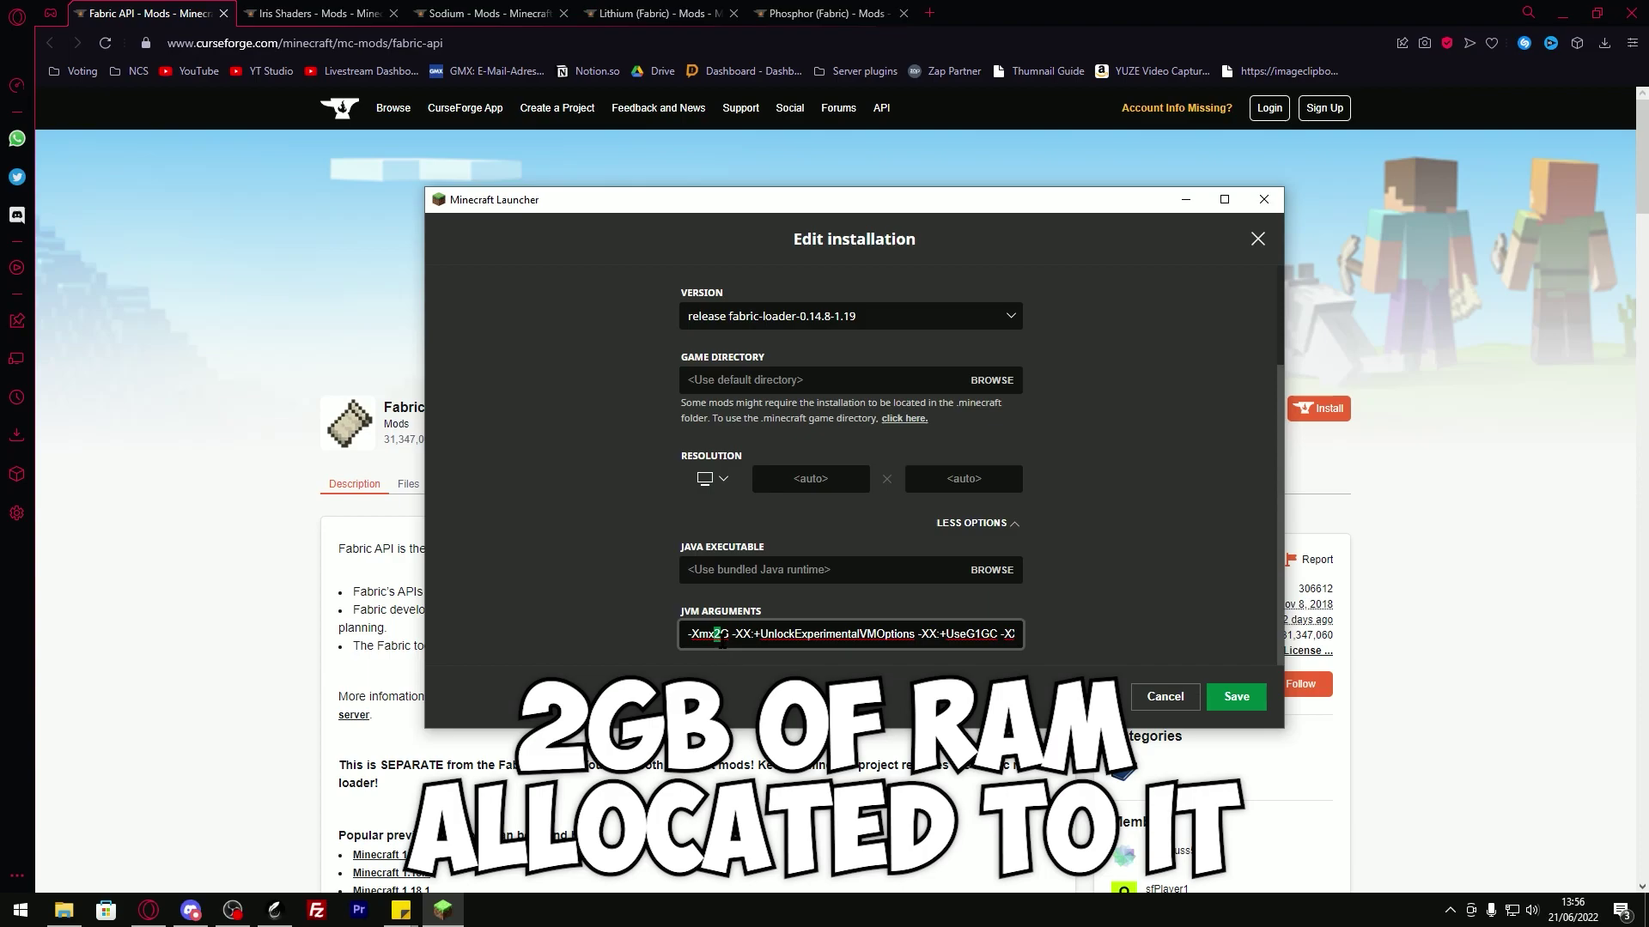
{"action": "left_click", "coordinate": [722, 641]}
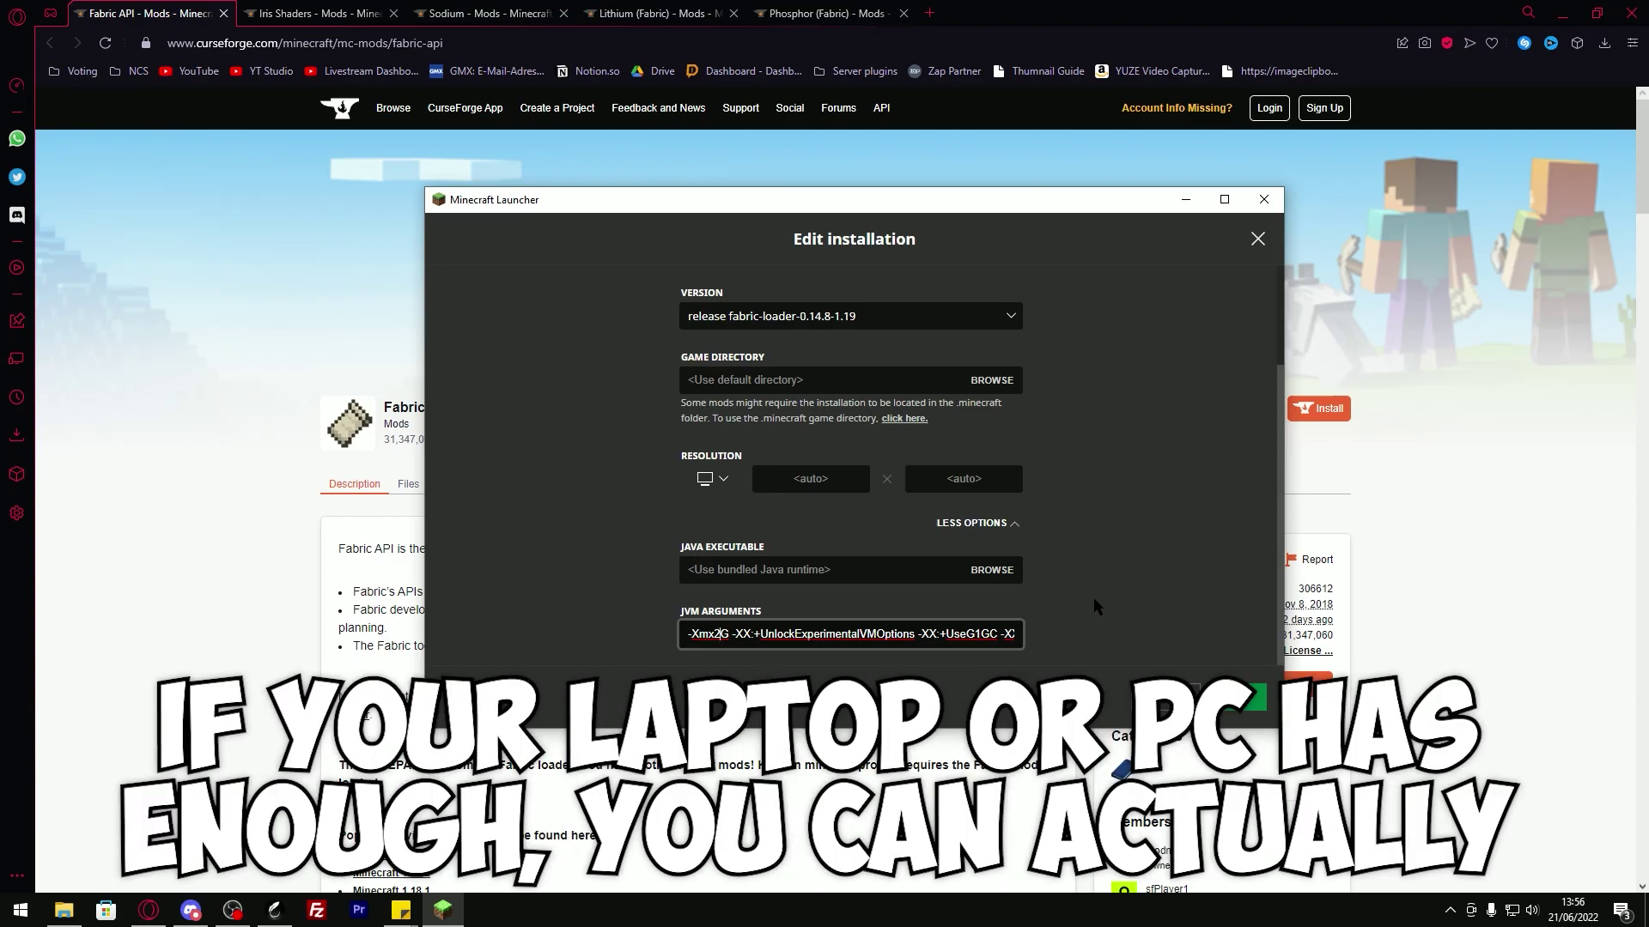
Check the computer's memory in the performance view of Task Manager
{"action": "key", "text": "ctrl+shift+Escape"}
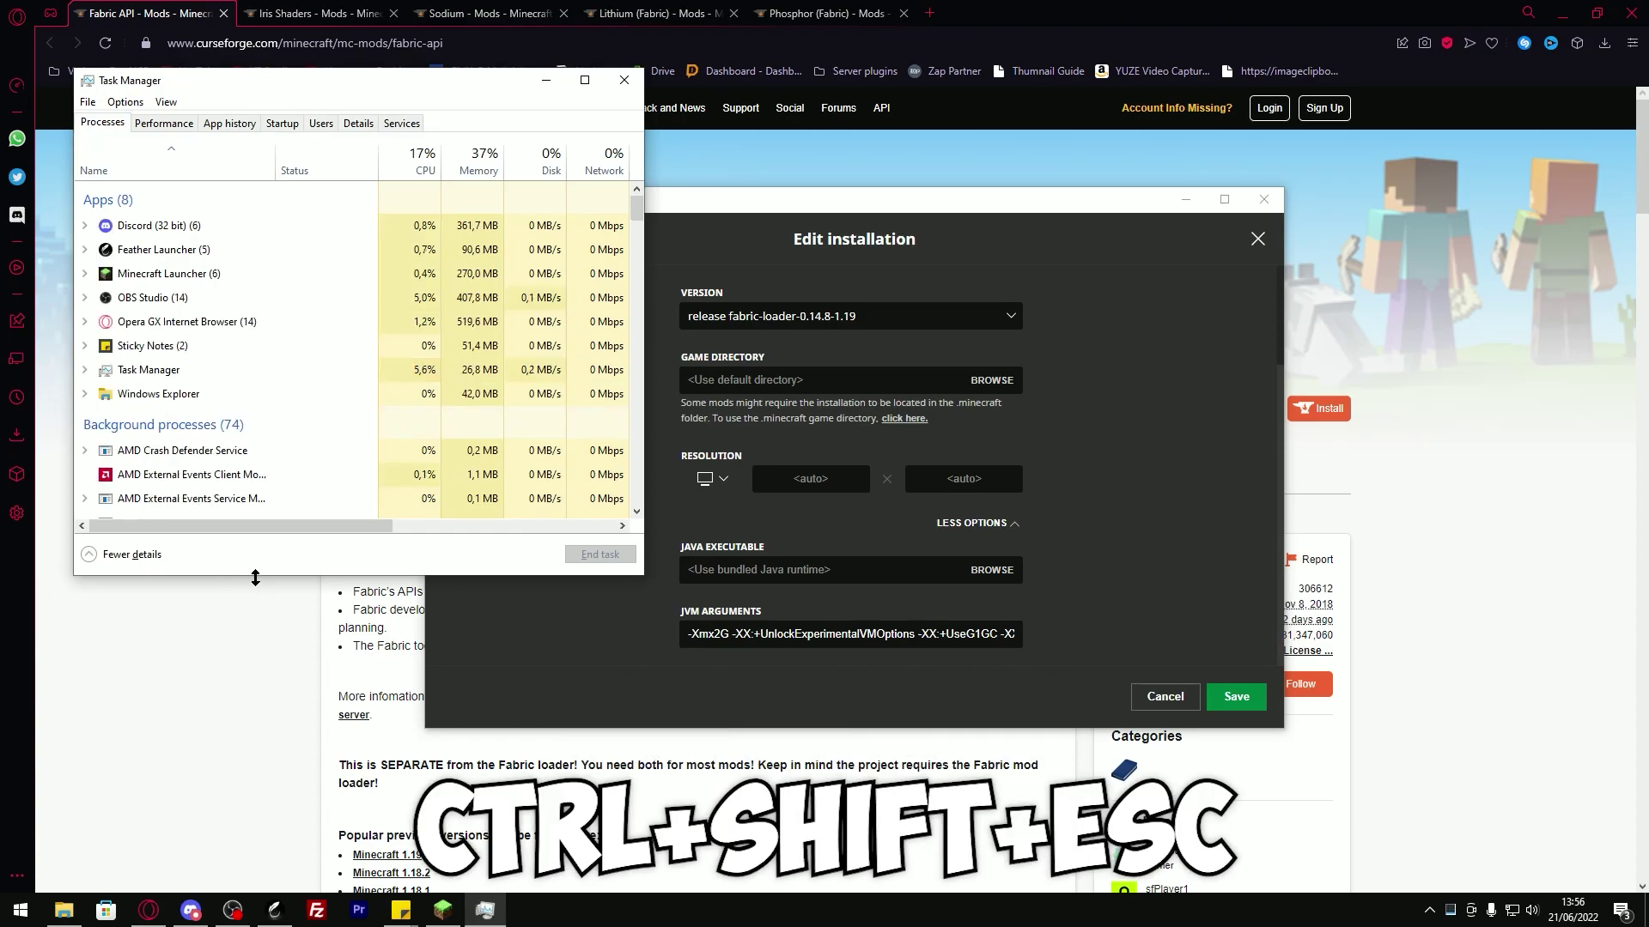
{"action": "left_click_drag", "start_coordinate": [195, 79], "coordinate": [232, 93]}
{"action": "left_click", "coordinate": [199, 139]}
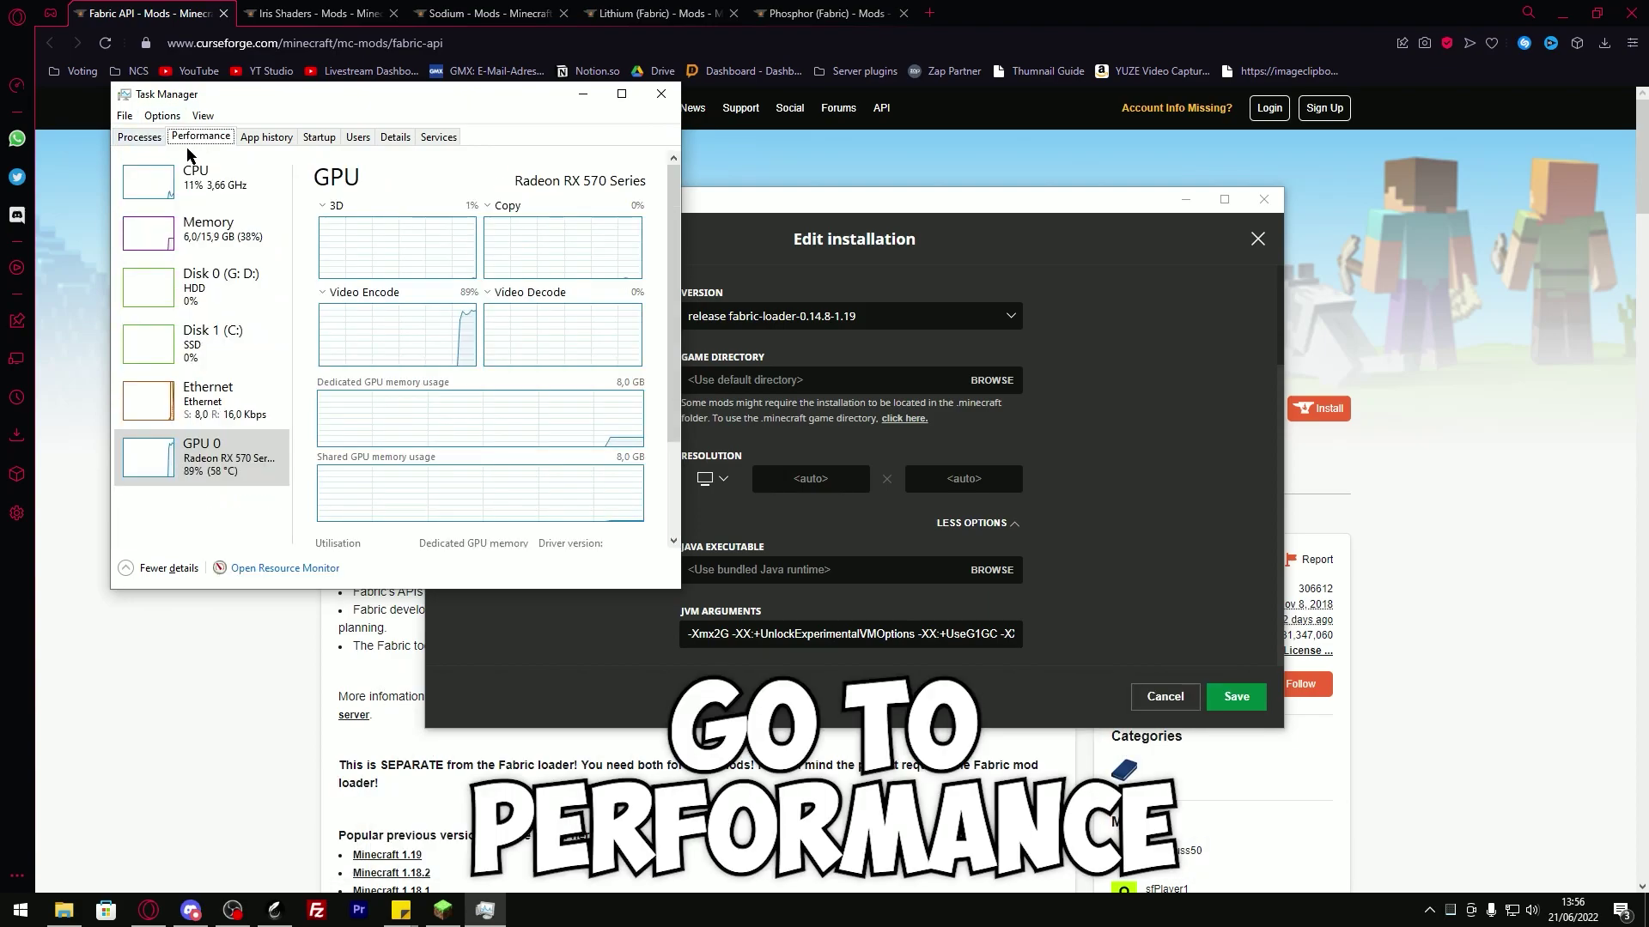
{"action": "left_click", "coordinate": [245, 236]}
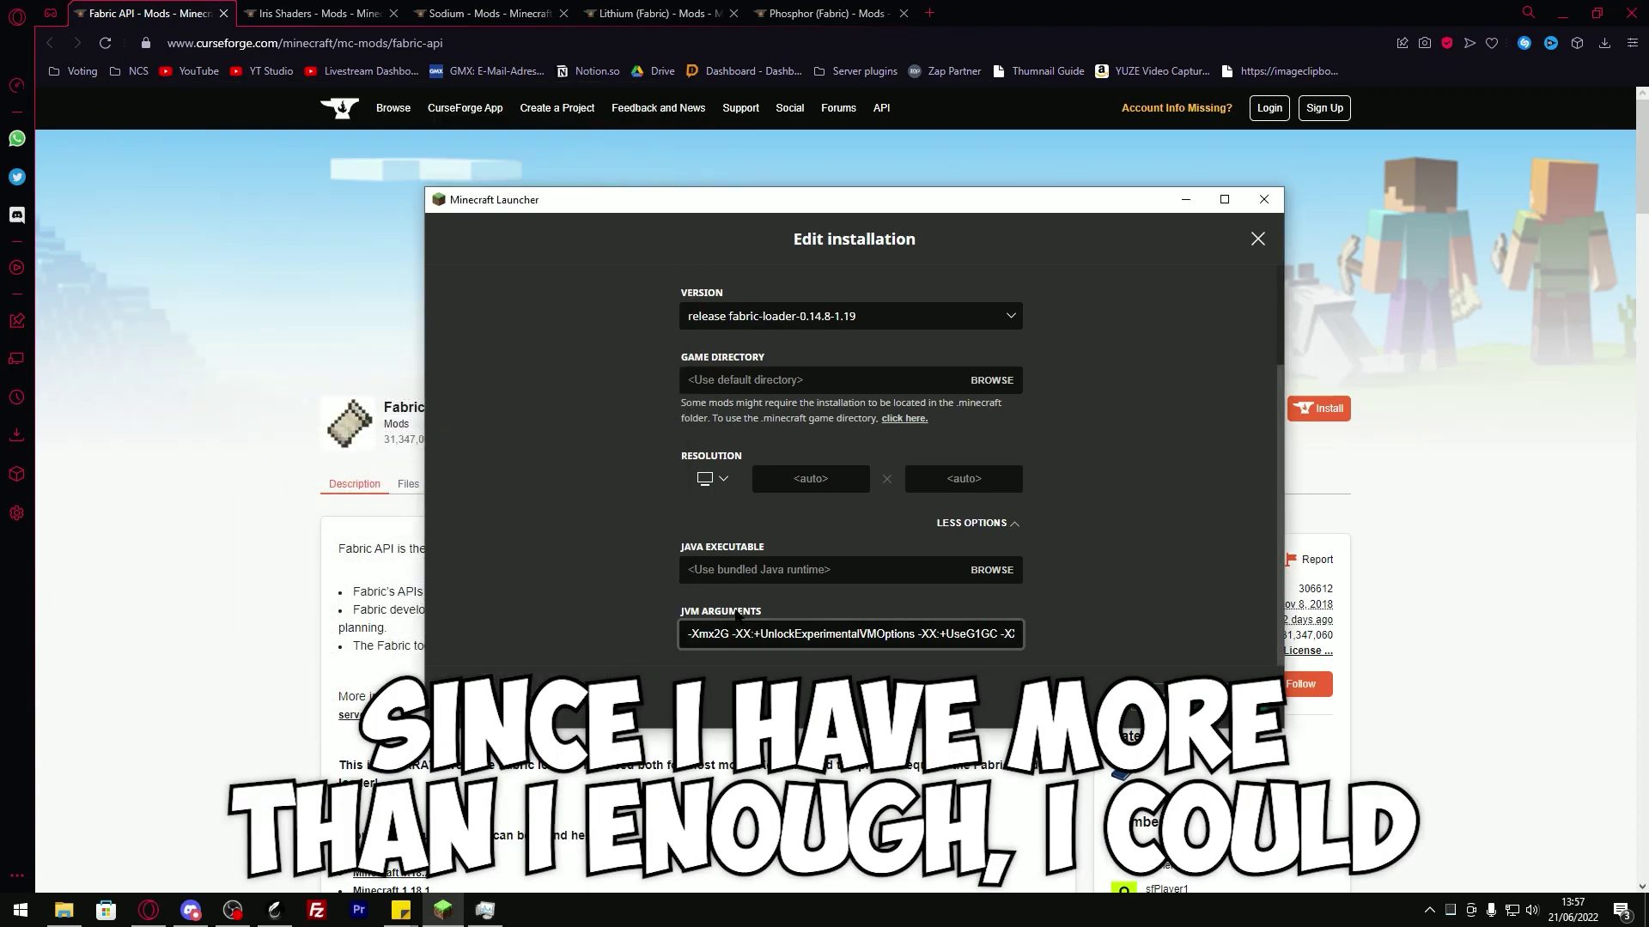
Try -Xmx3G in the JVM arguments, set the value back to -Xmx2G, and save the installation
{"action": "key", "text": "BackSpace"}
{"action": "type", "text": "3"}
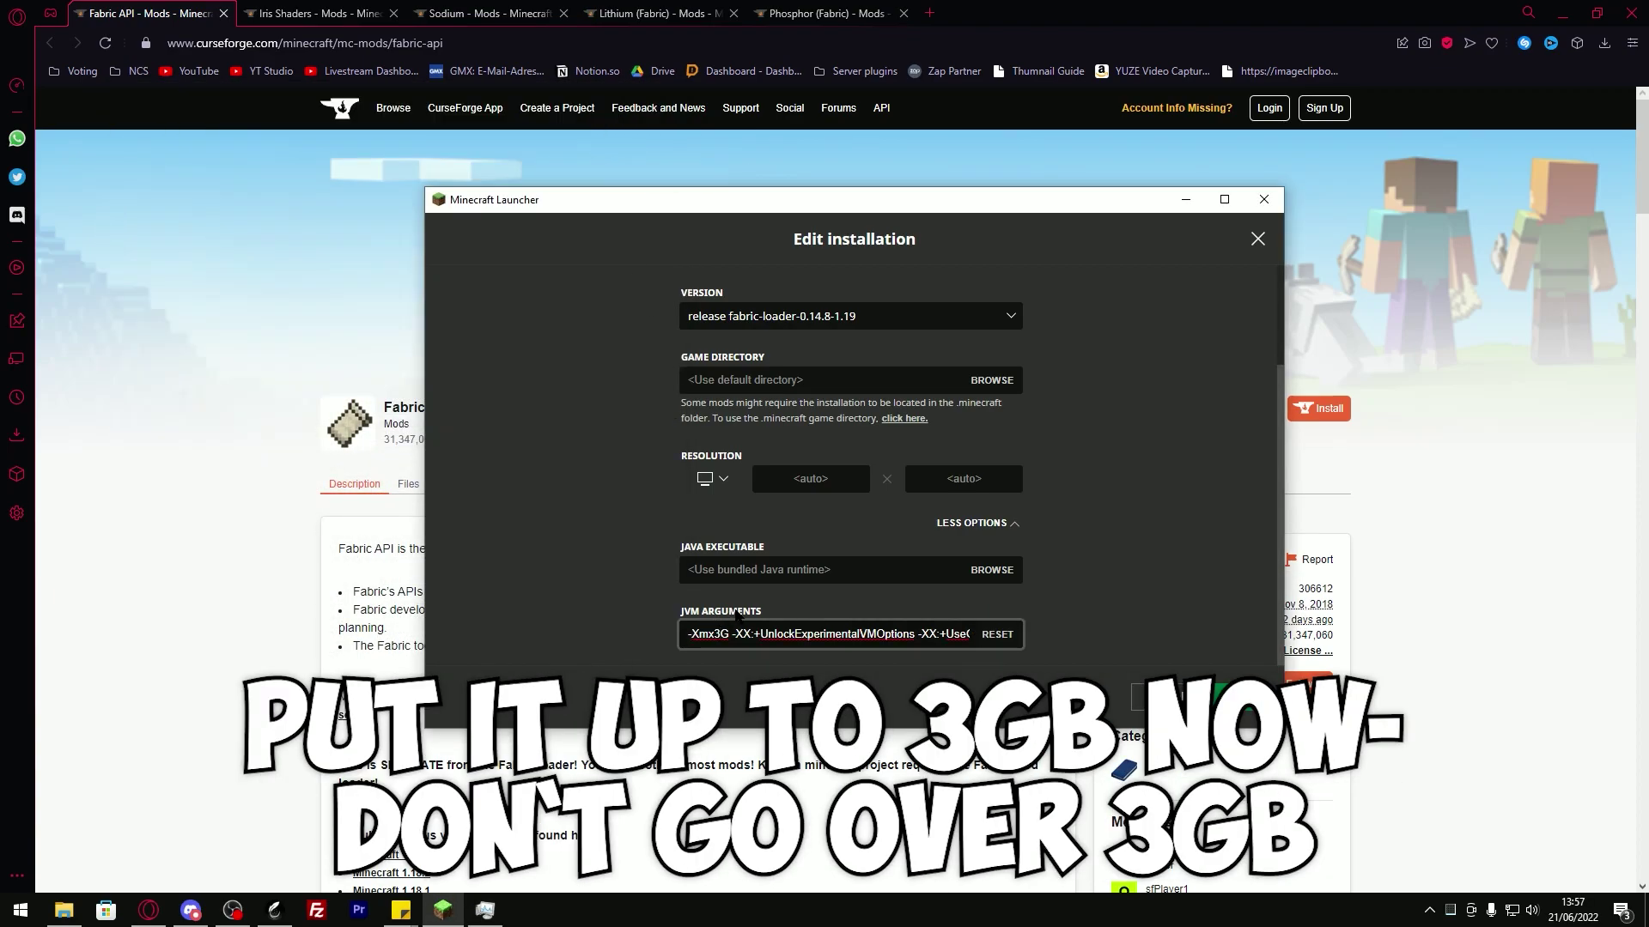
{"action": "key", "text": "BackSpace"}
{"action": "type", "text": "2"}
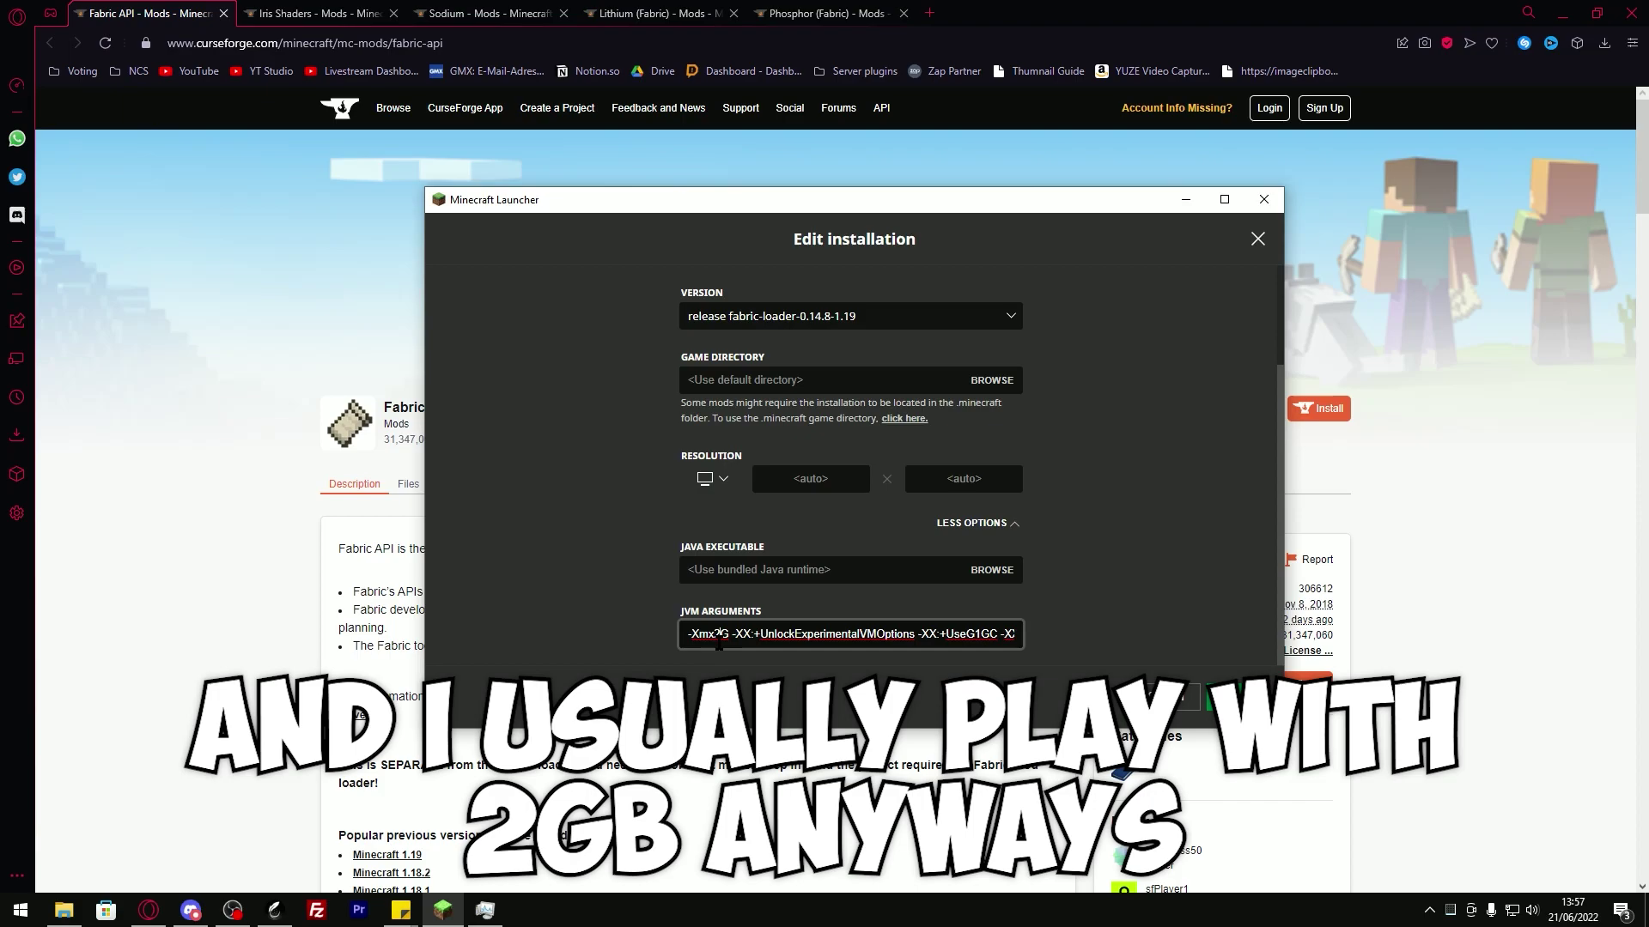
{"action": "left_click", "coordinate": [1232, 694]}
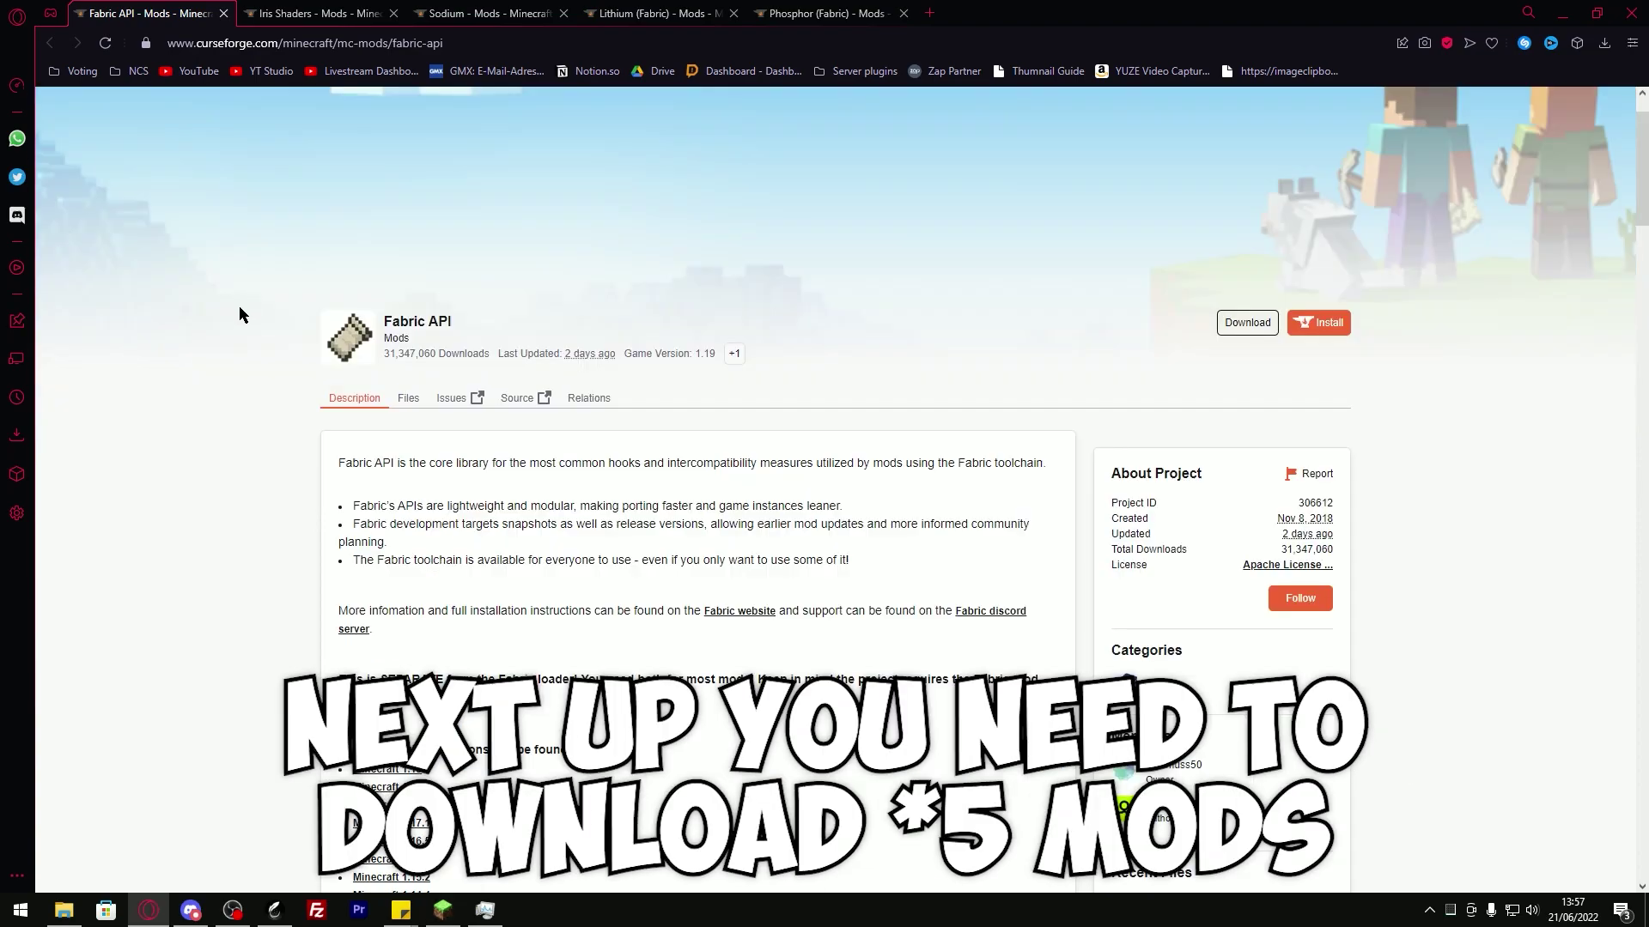
Start the downloads of the Fabric API and Iris Shaders mods from their CurseForge pages
{"action": "left_click", "coordinate": [1246, 323]}
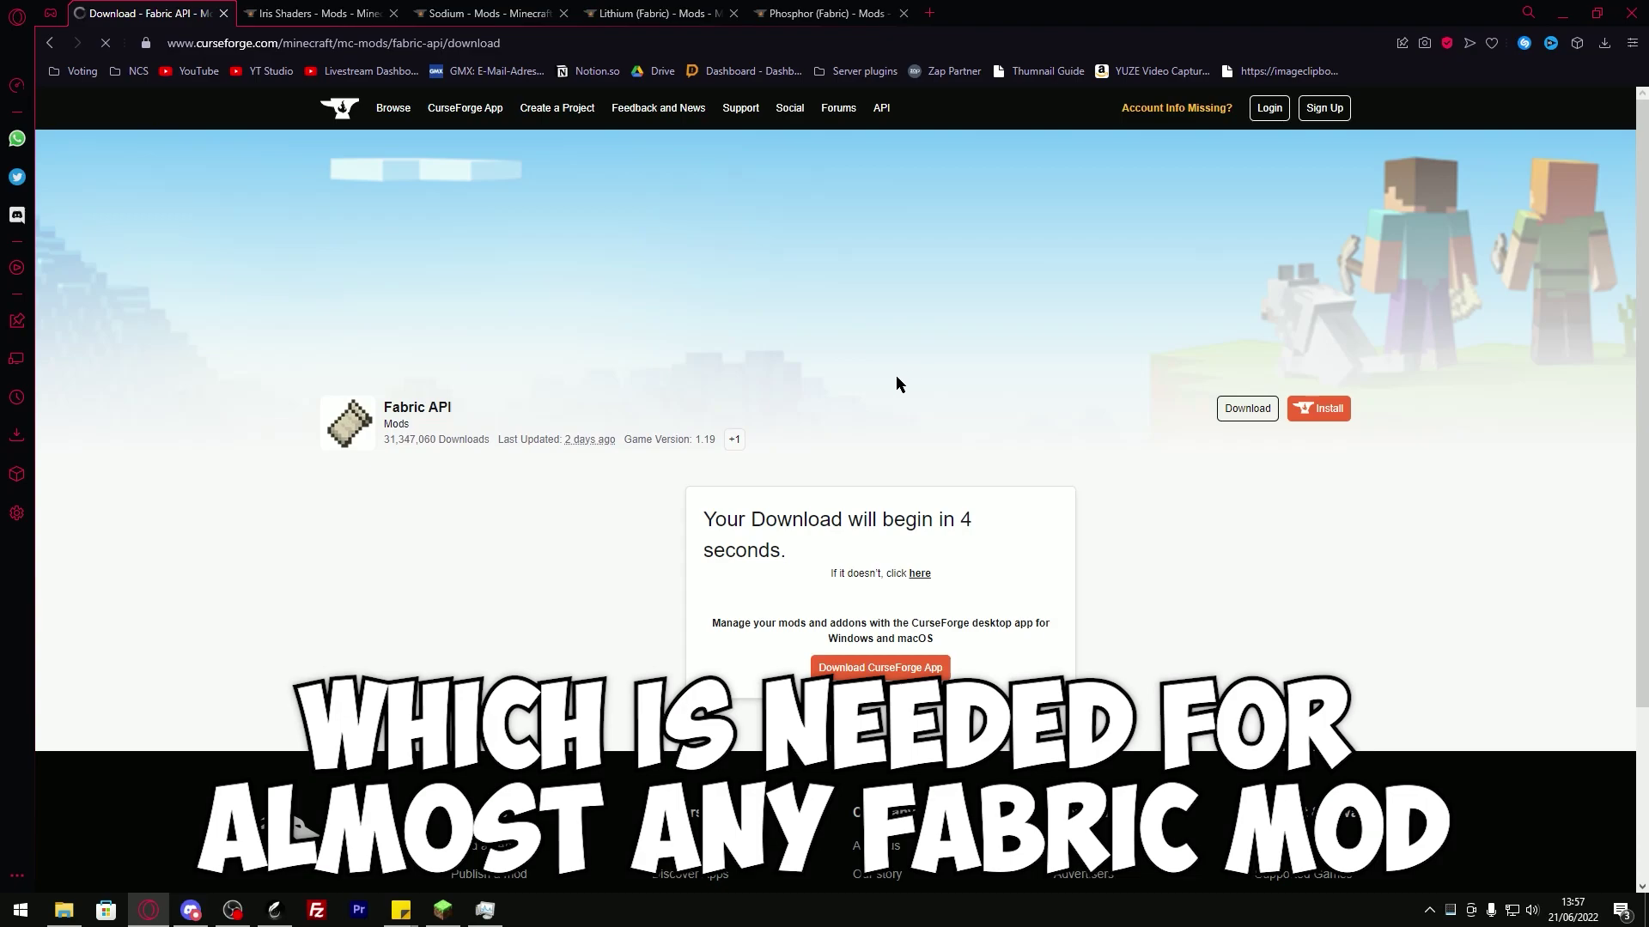
{"action": "key", "text": "ctrl+Tab"}
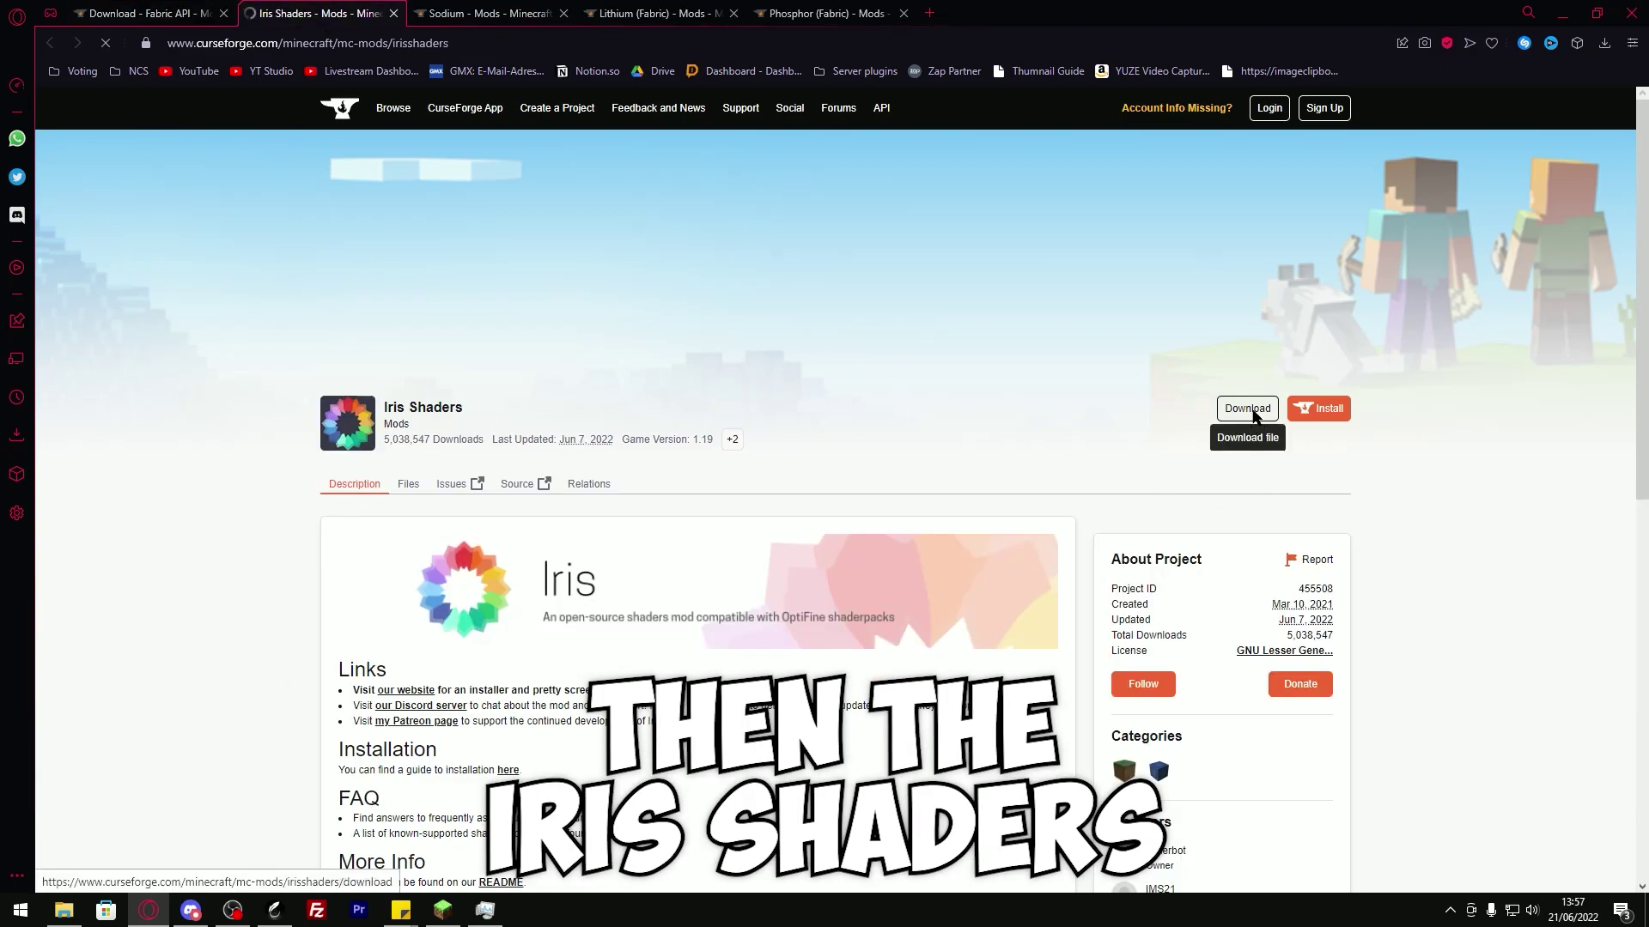
{"action": "left_click", "coordinate": [1250, 410]}
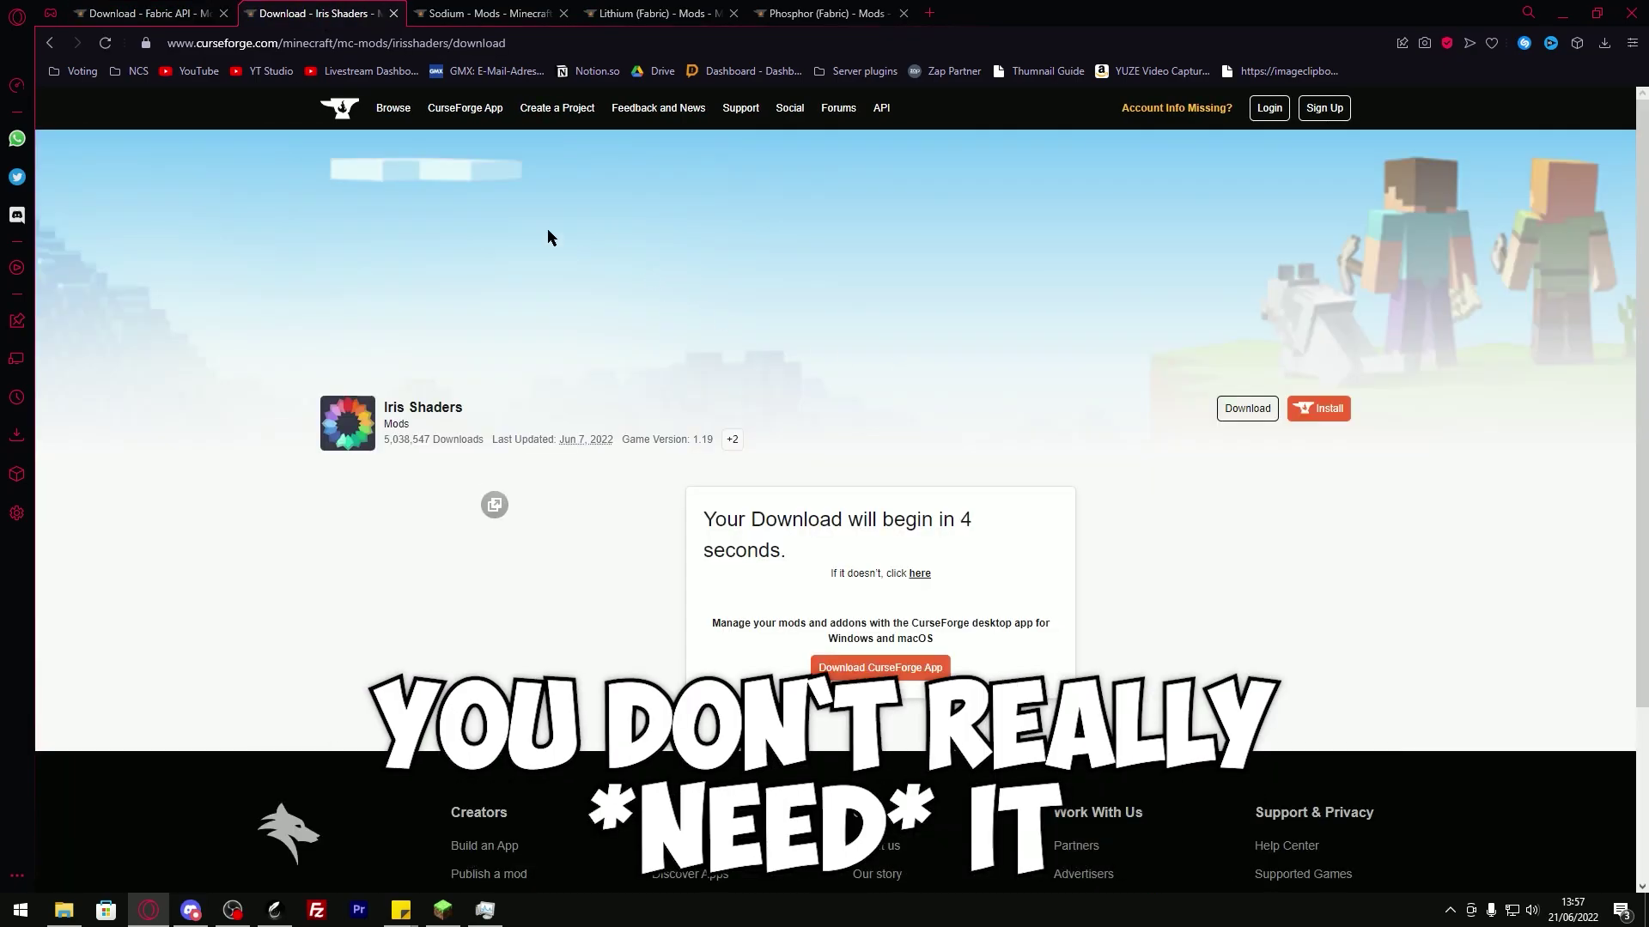
Download the Sodium and Lithium mods and save the offered mod files, including iris-mc1.19-1.2.5.jar, to the Download folder
{"action": "key", "text": "ctrl+Tab"}
{"action": "left_click", "coordinate": [1249, 411]}
{"action": "left_click", "coordinate": [678, 435]}
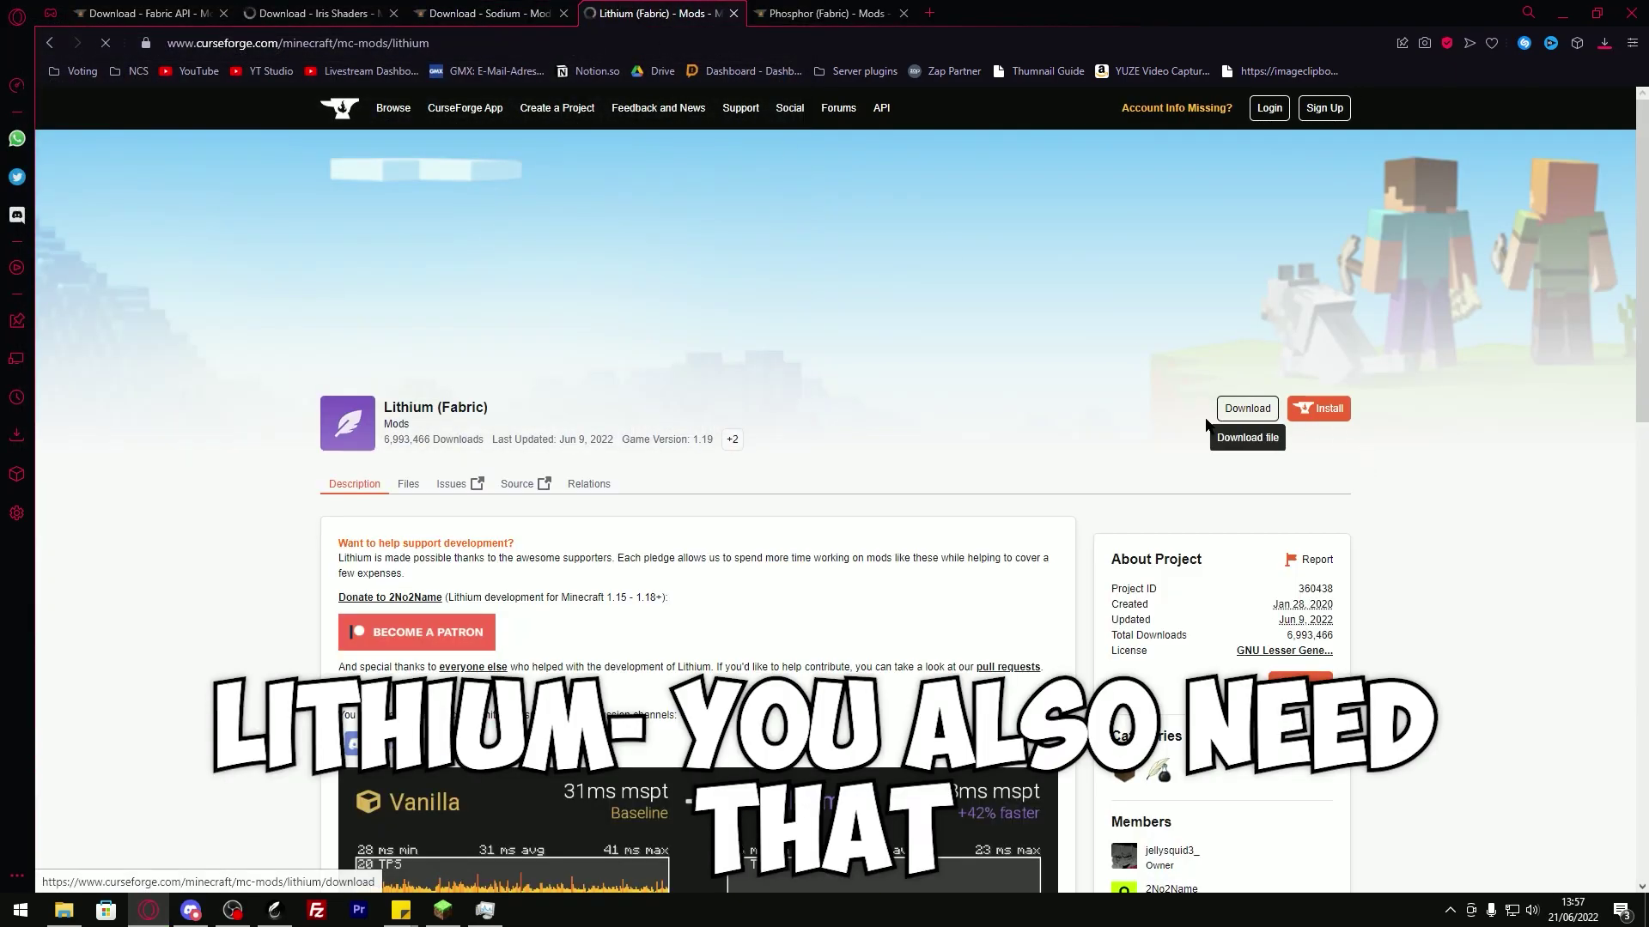
{"action": "left_click", "coordinate": [1247, 409]}
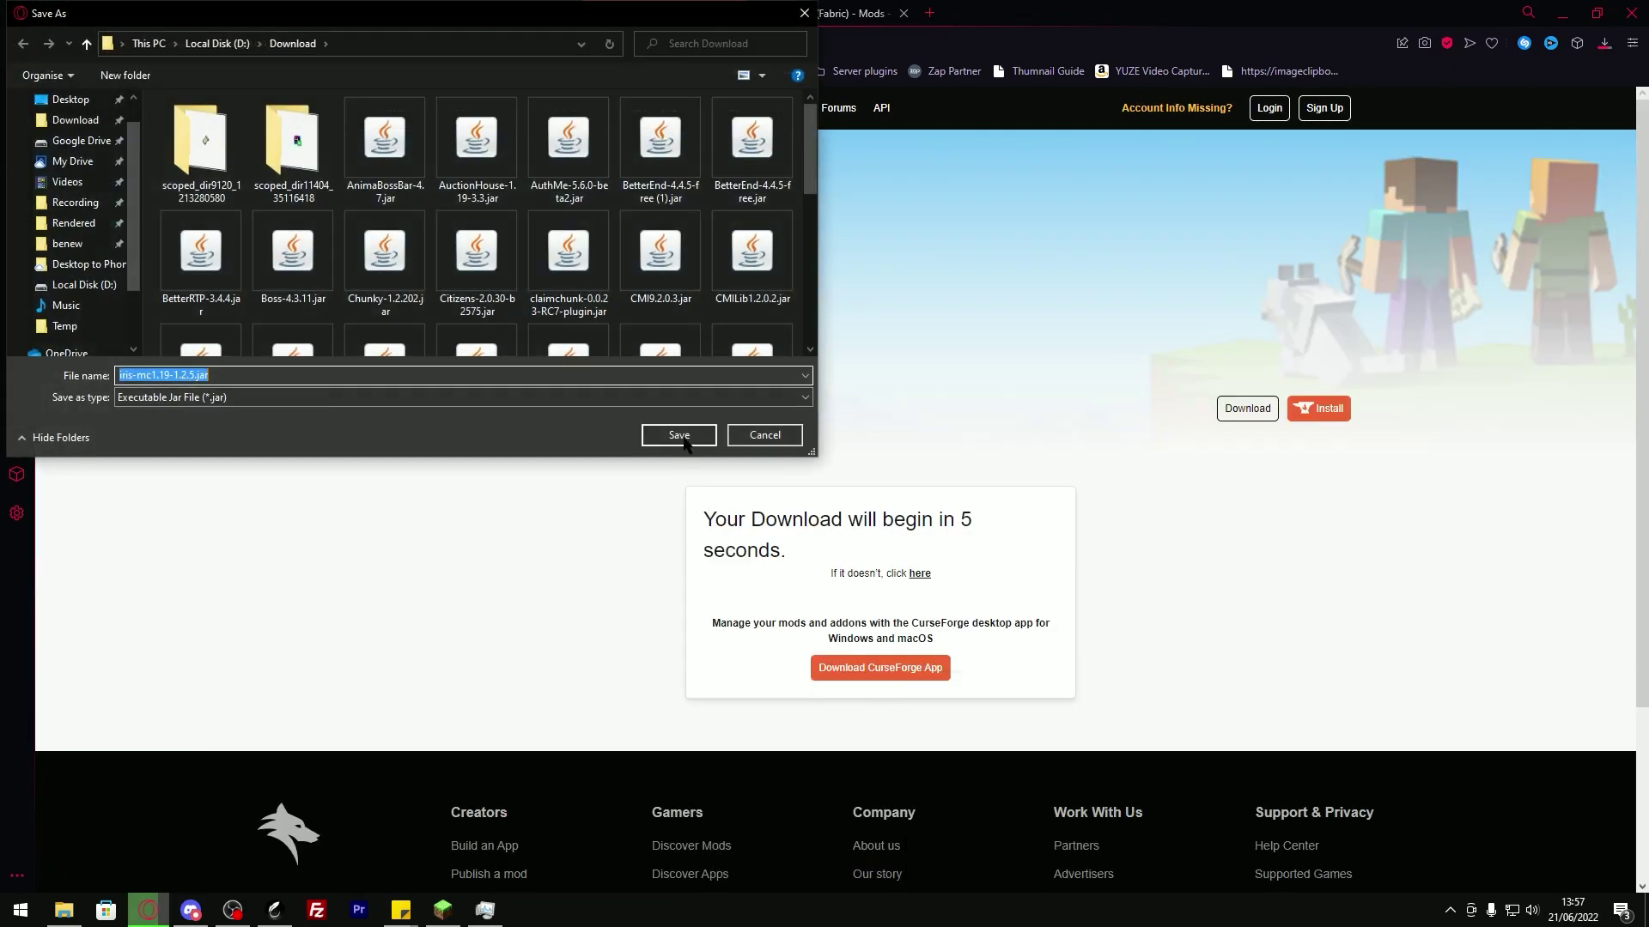
{"action": "left_click", "coordinate": [678, 436]}
Save the Phosphor mod as phosphor-fabric-mc1.19.x-0.8.1.jar in the Download folder and return to the Fabric API page
{"action": "key", "text": "ctrl+Tab"}
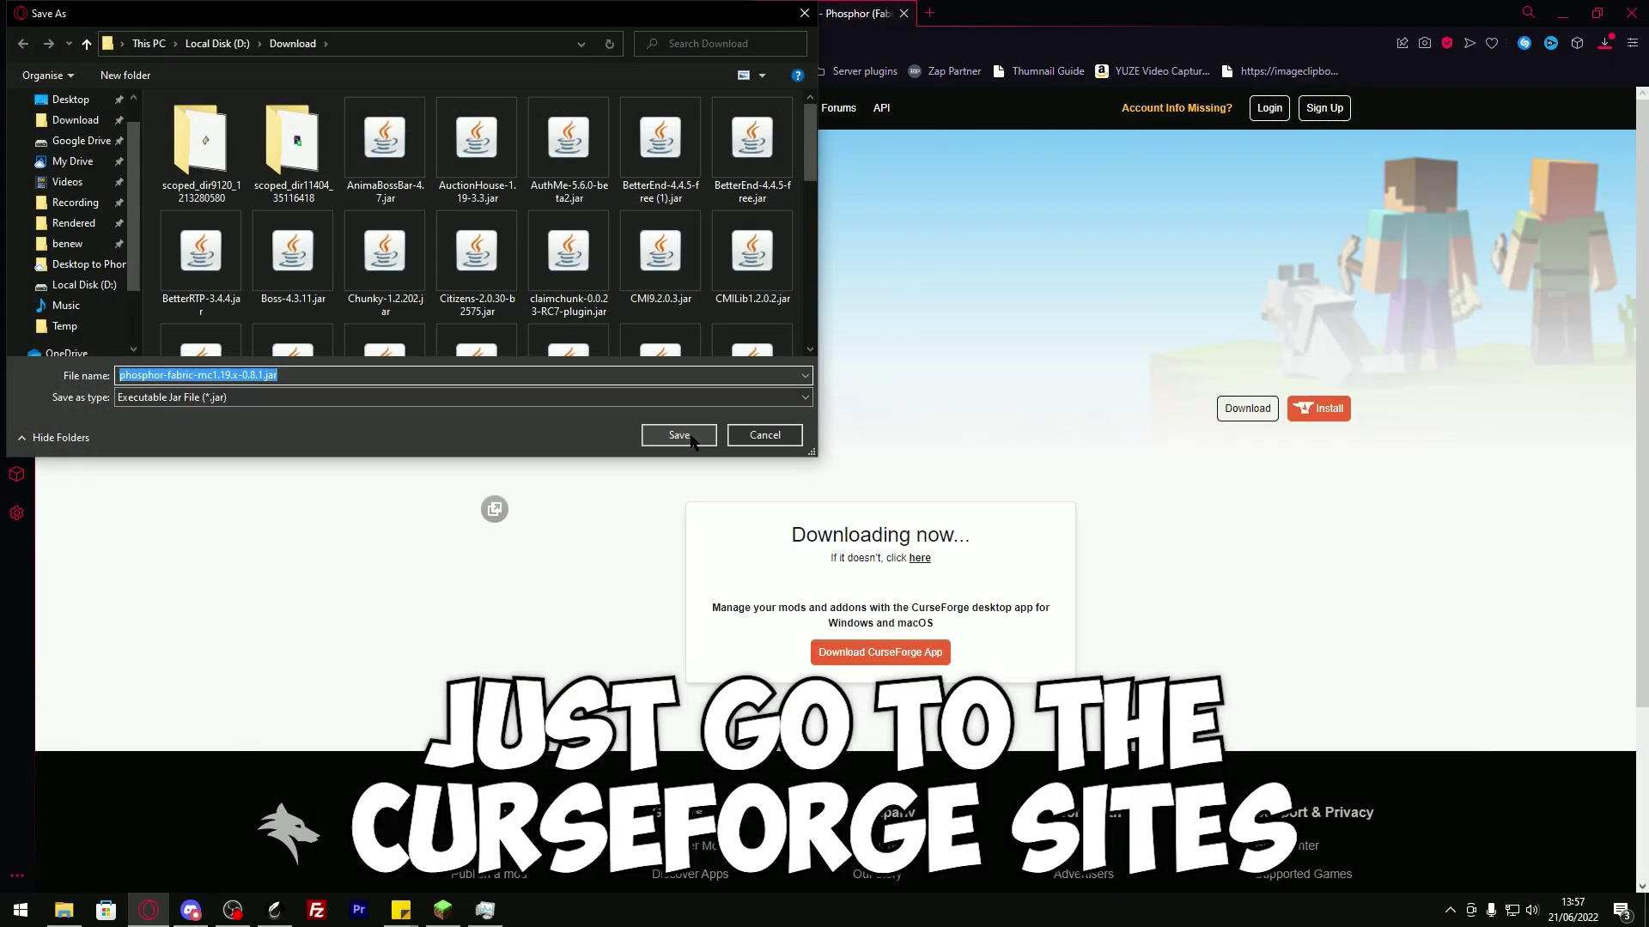
{"action": "left_click", "coordinate": [691, 438]}
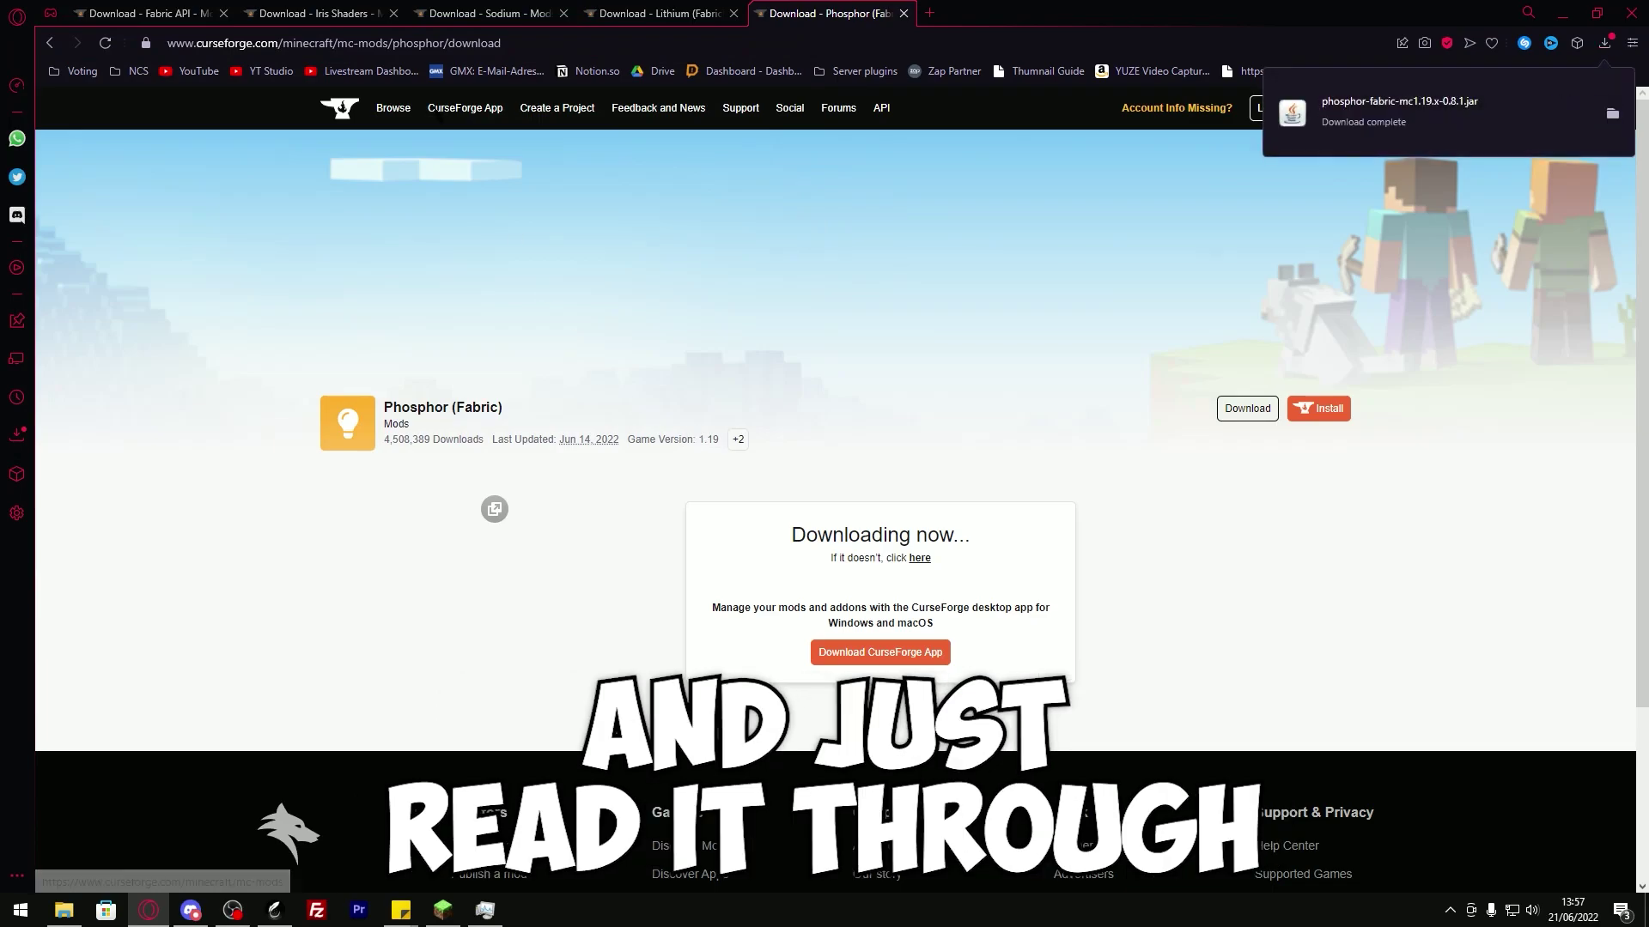
{"action": "key", "text": "ctrl+Tab"}
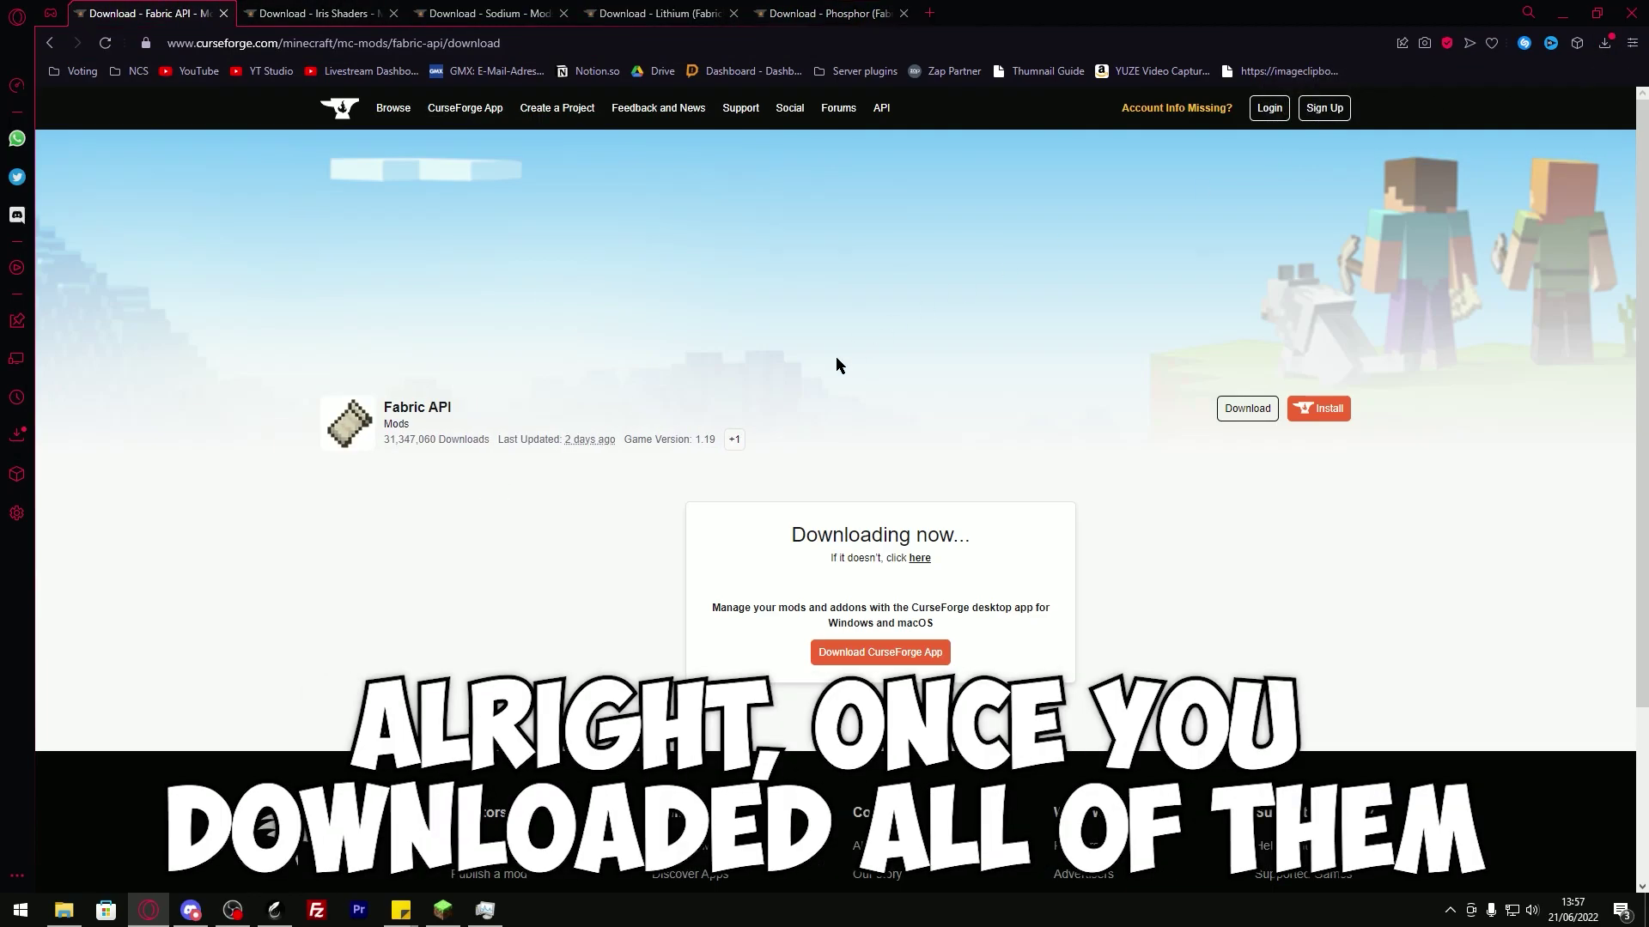
Open the .minecraft folder inside %appdata% and select its mods folder
{"action": "key", "text": "super+r"}
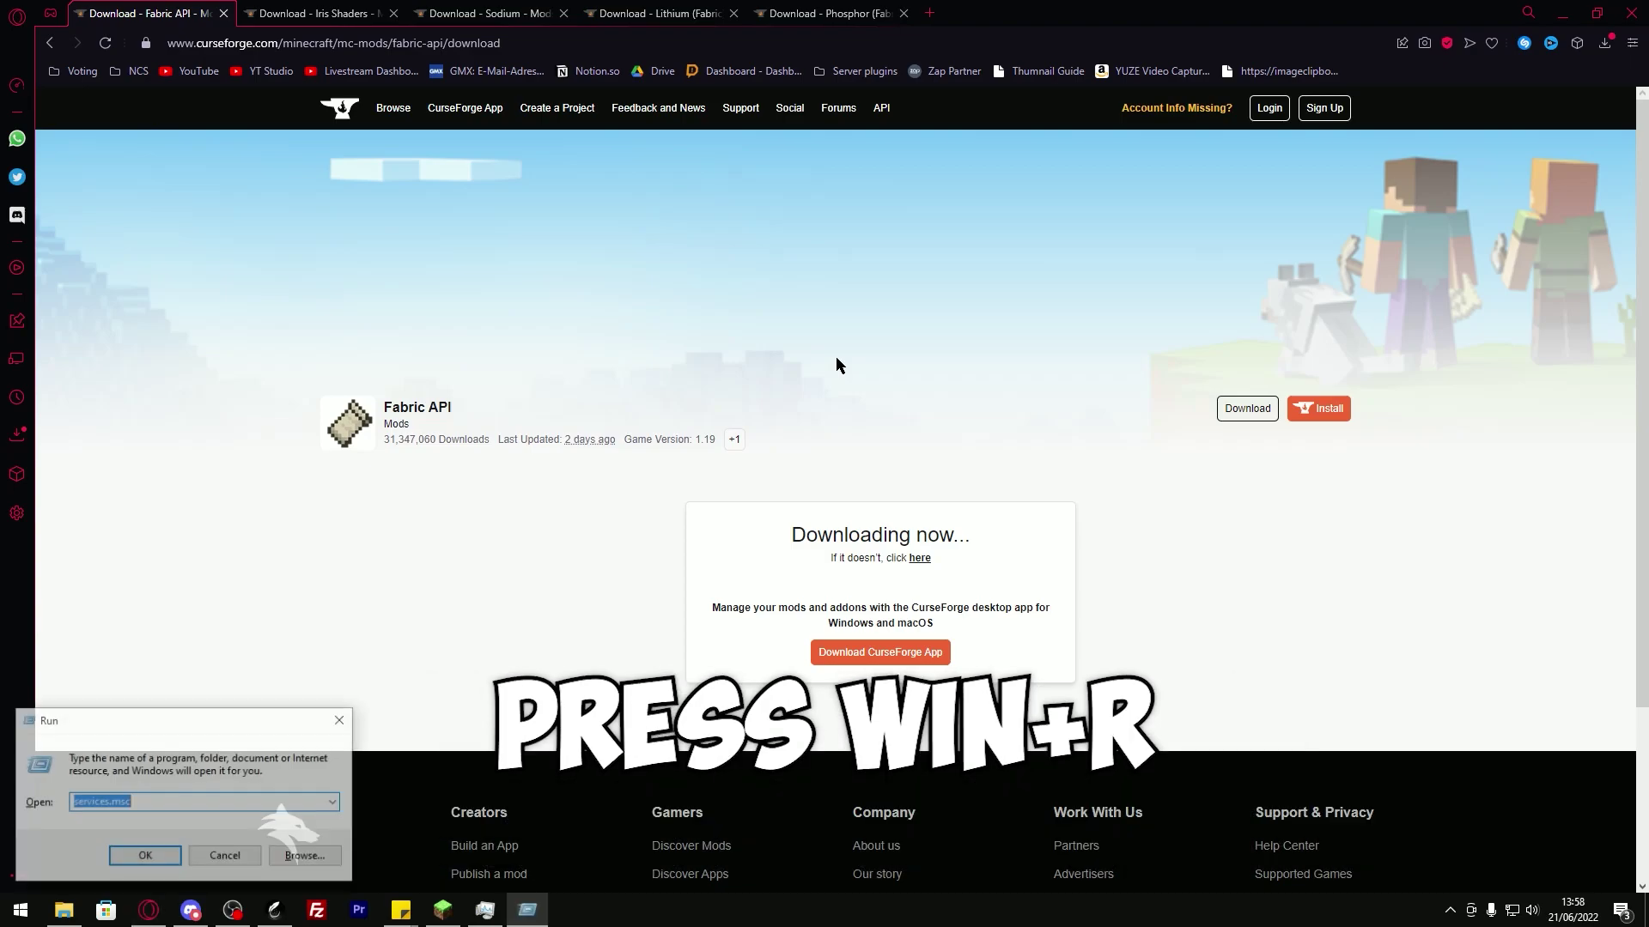
{"action": "type", "text": "%appdata%"}
{"action": "key", "text": "Return"}
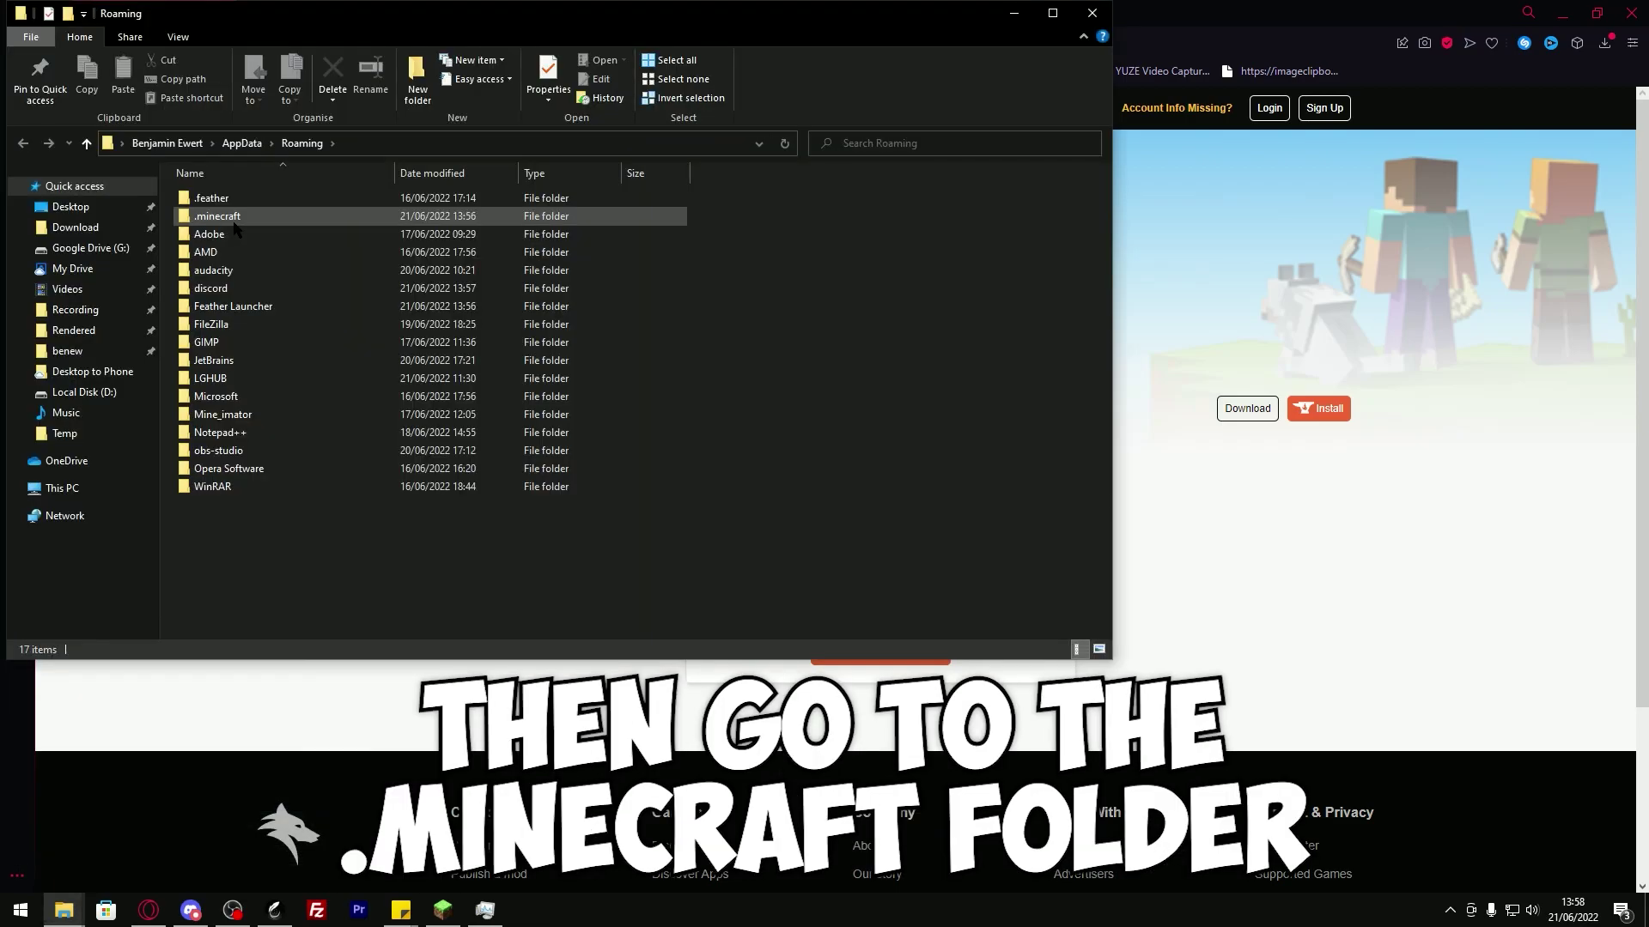
{"action": "double_click", "coordinate": [211, 216]}
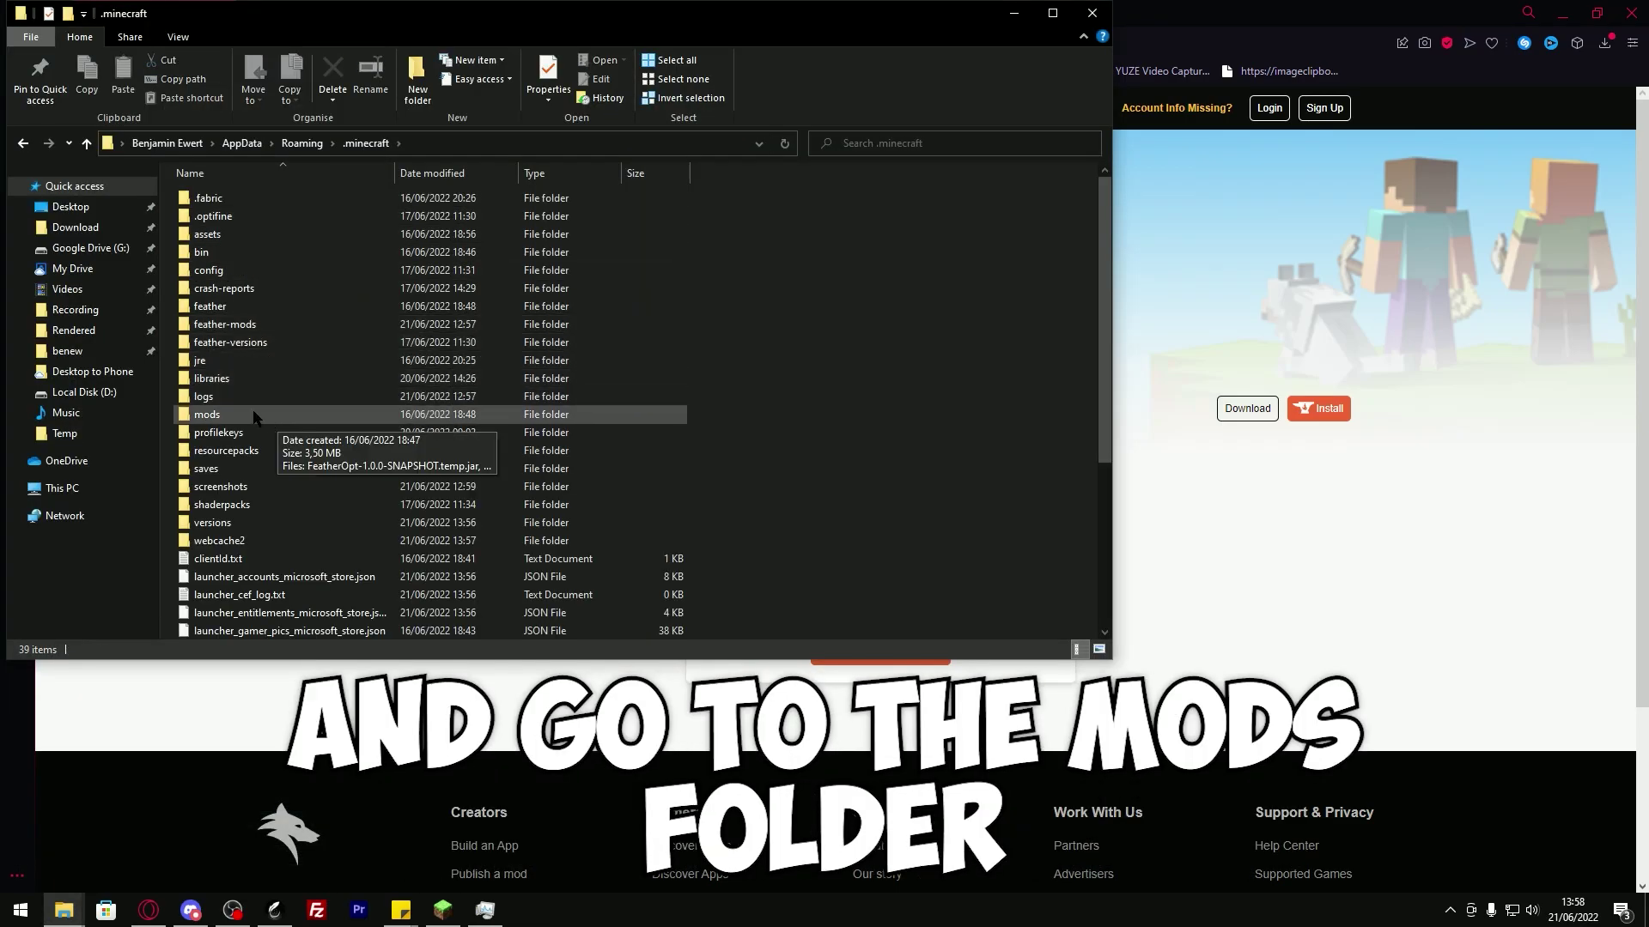
{"action": "double_click", "coordinate": [238, 414]}
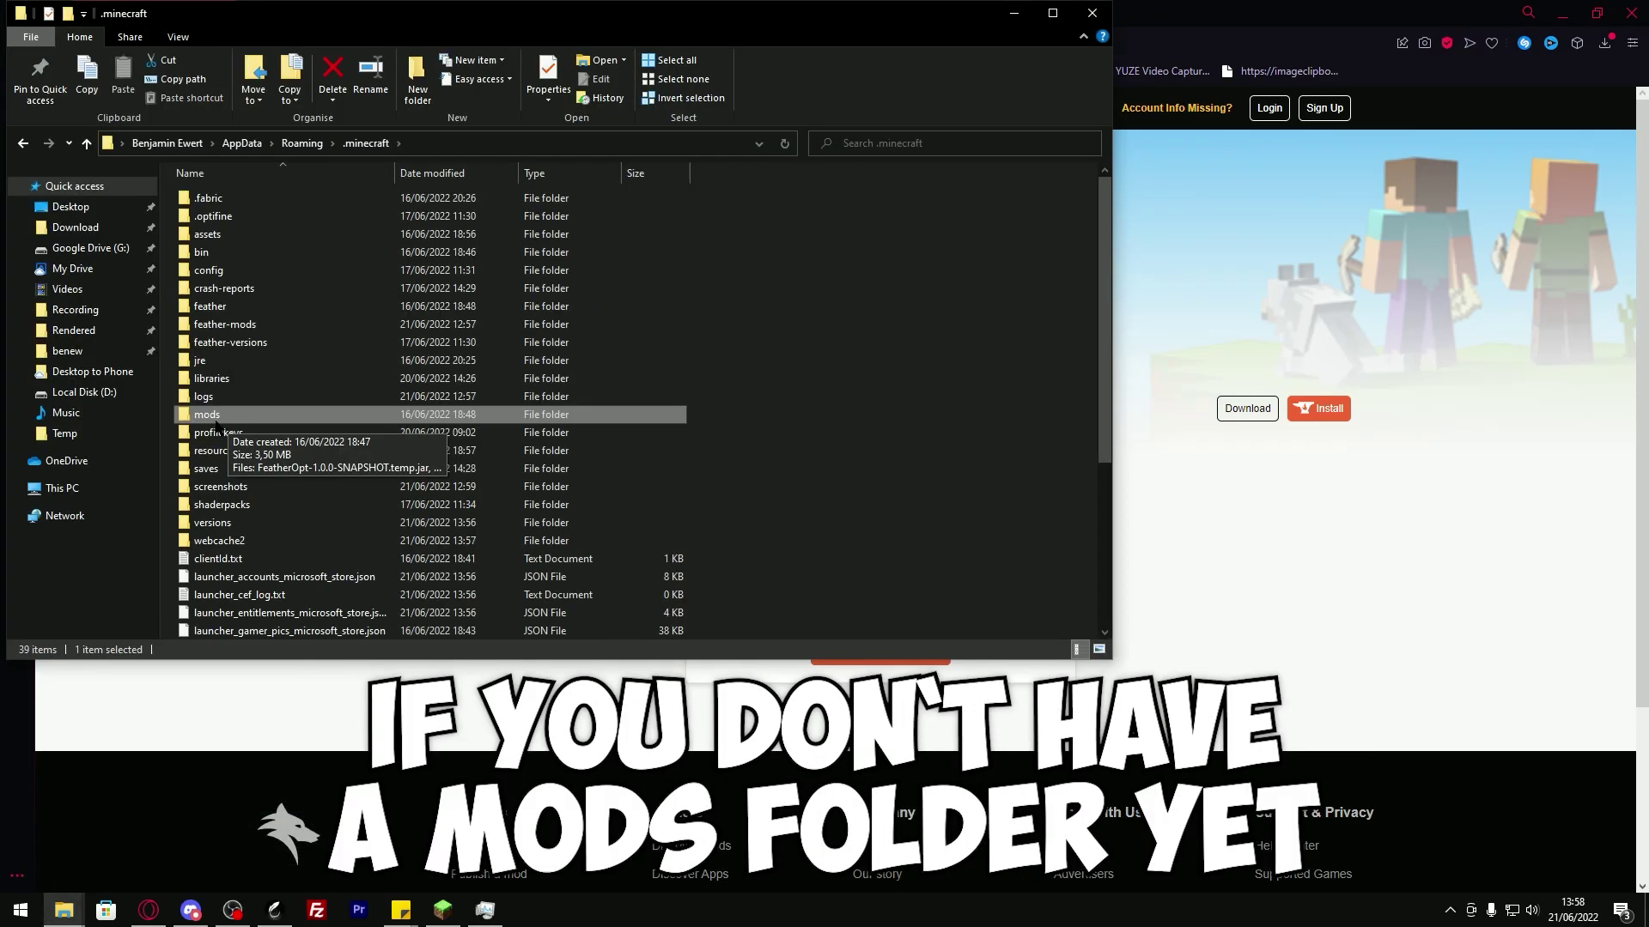
{"action": "right_click", "coordinate": [900, 447]}
{"action": "mouse_move", "coordinate": [1219, 678]}
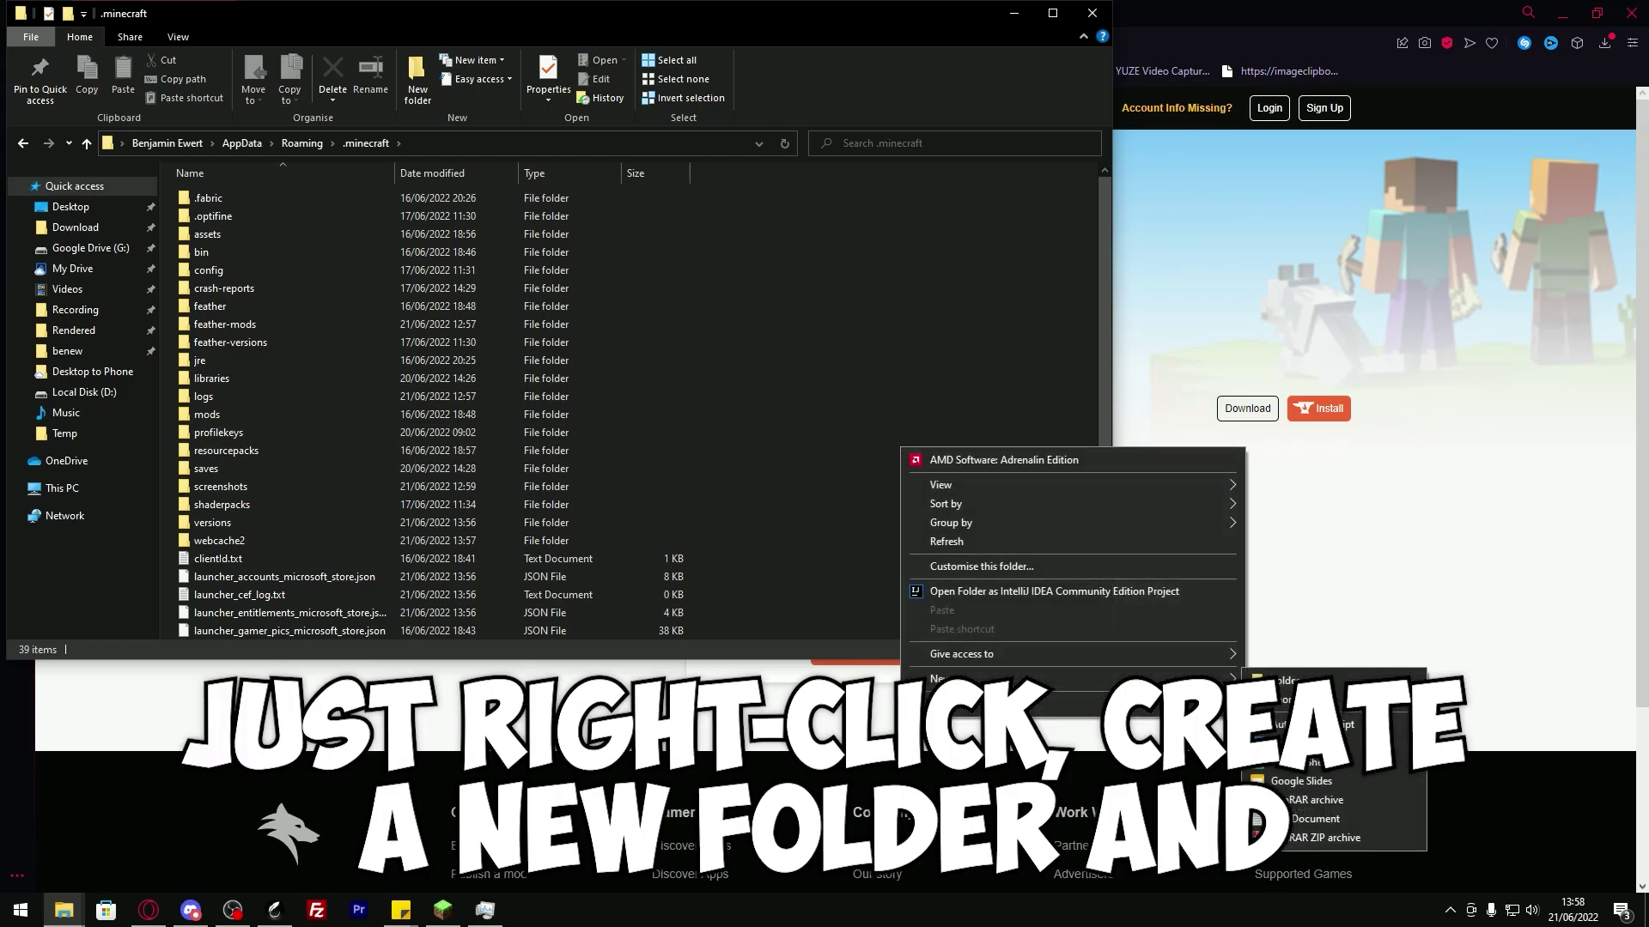
{"action": "left_click", "coordinate": [212, 417]}
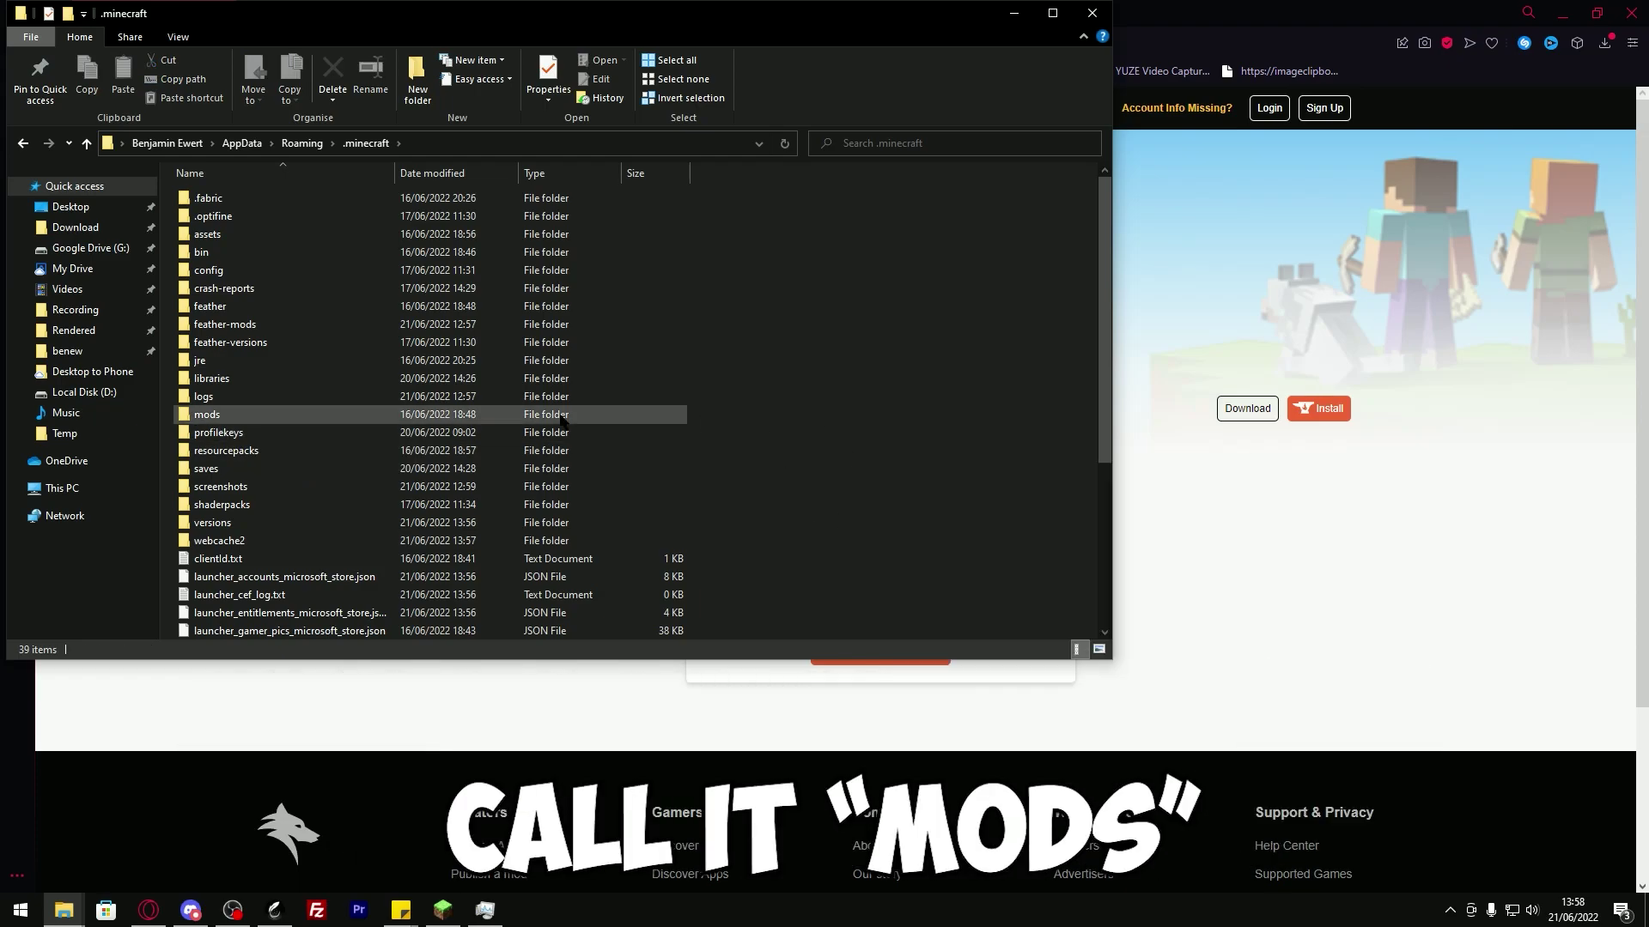
Open the mods folder and place the downloaded mod files from the browser's download list in it
{"action": "double_click", "coordinate": [212, 417]}
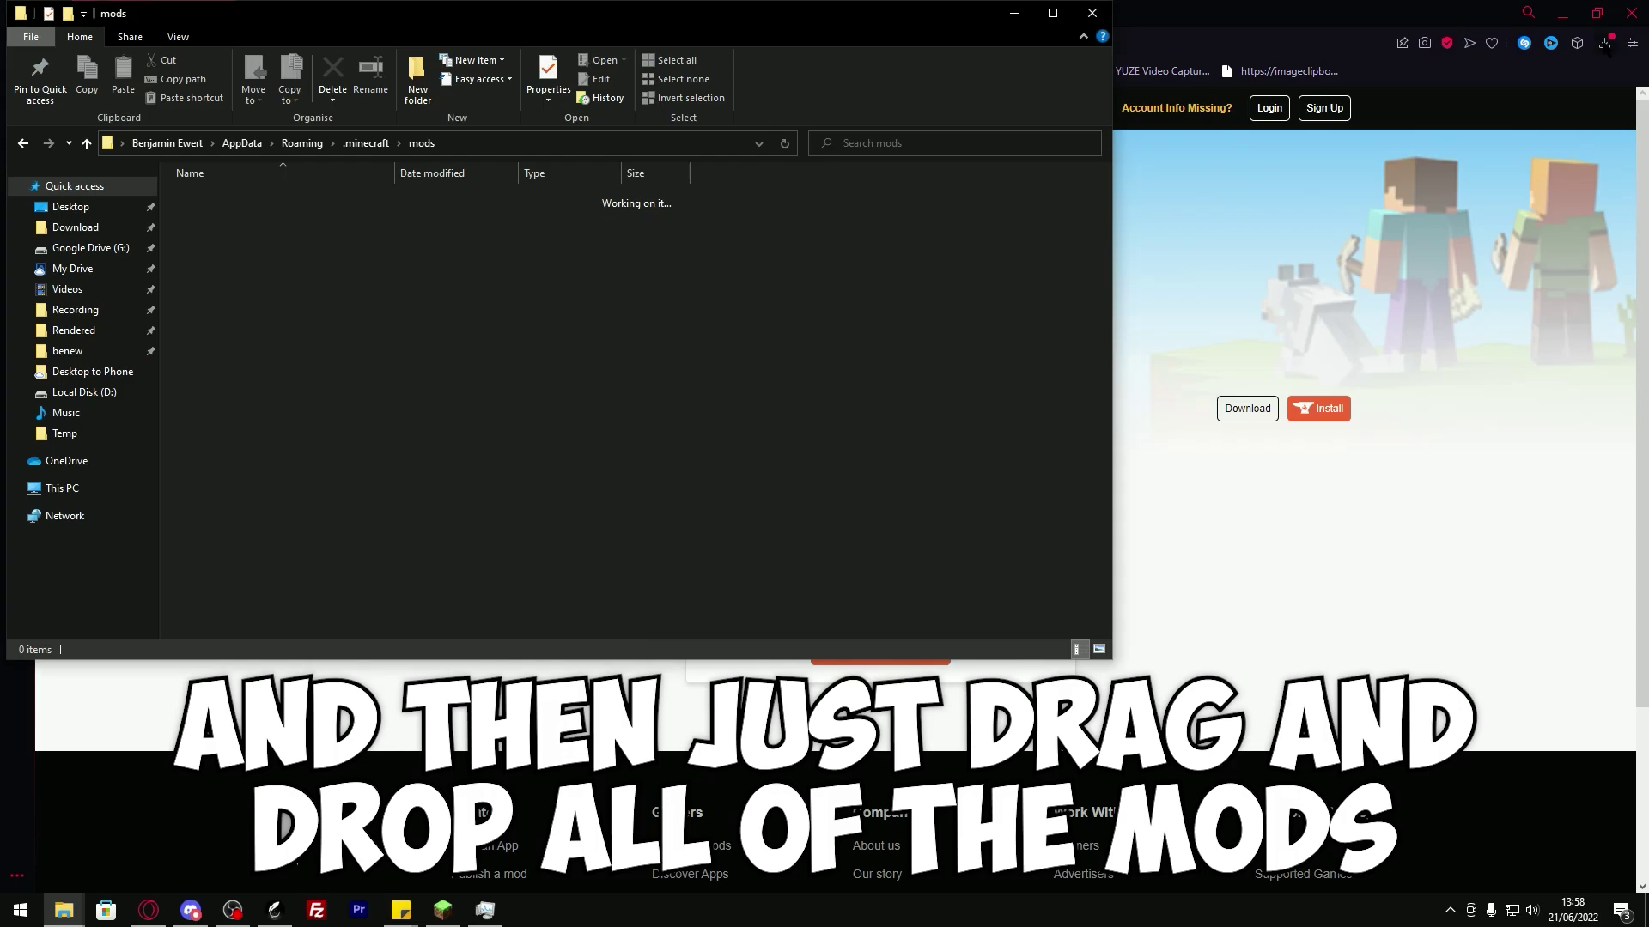
{"action": "left_click", "coordinate": [1606, 47]}
{"action": "left_click_drag", "start_coordinate": [1453, 172], "coordinate": [312, 189]}
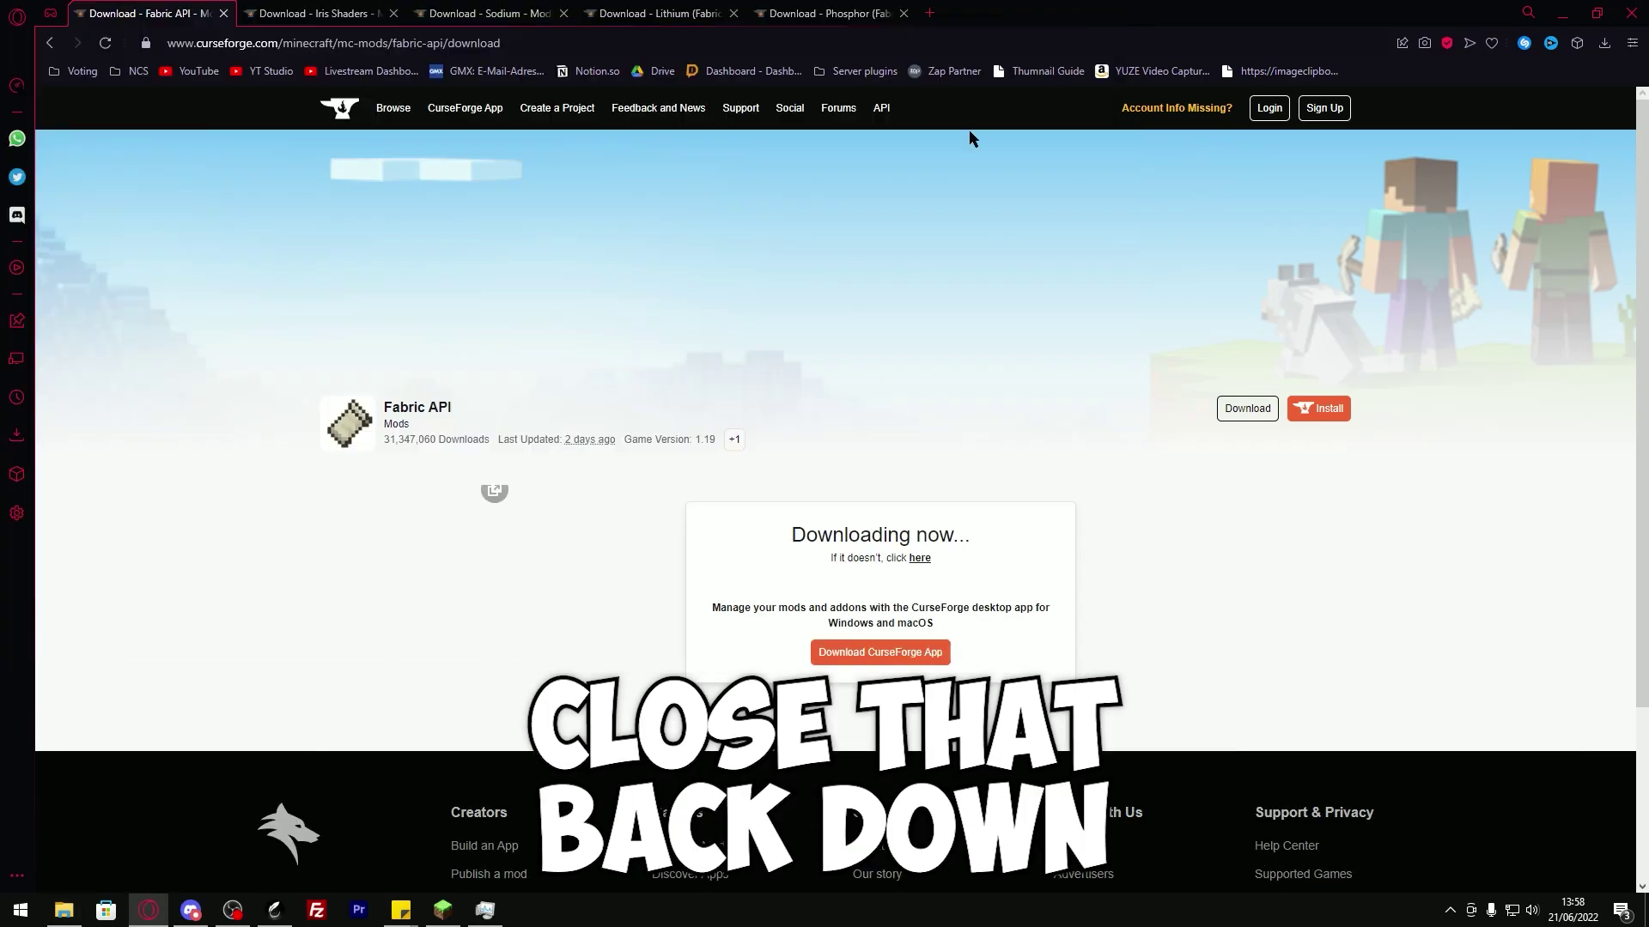
Switch to the Minecraft Launcher and start the game with the fabric-loader-1.19 installation
{"action": "left_click", "coordinate": [442, 910]}
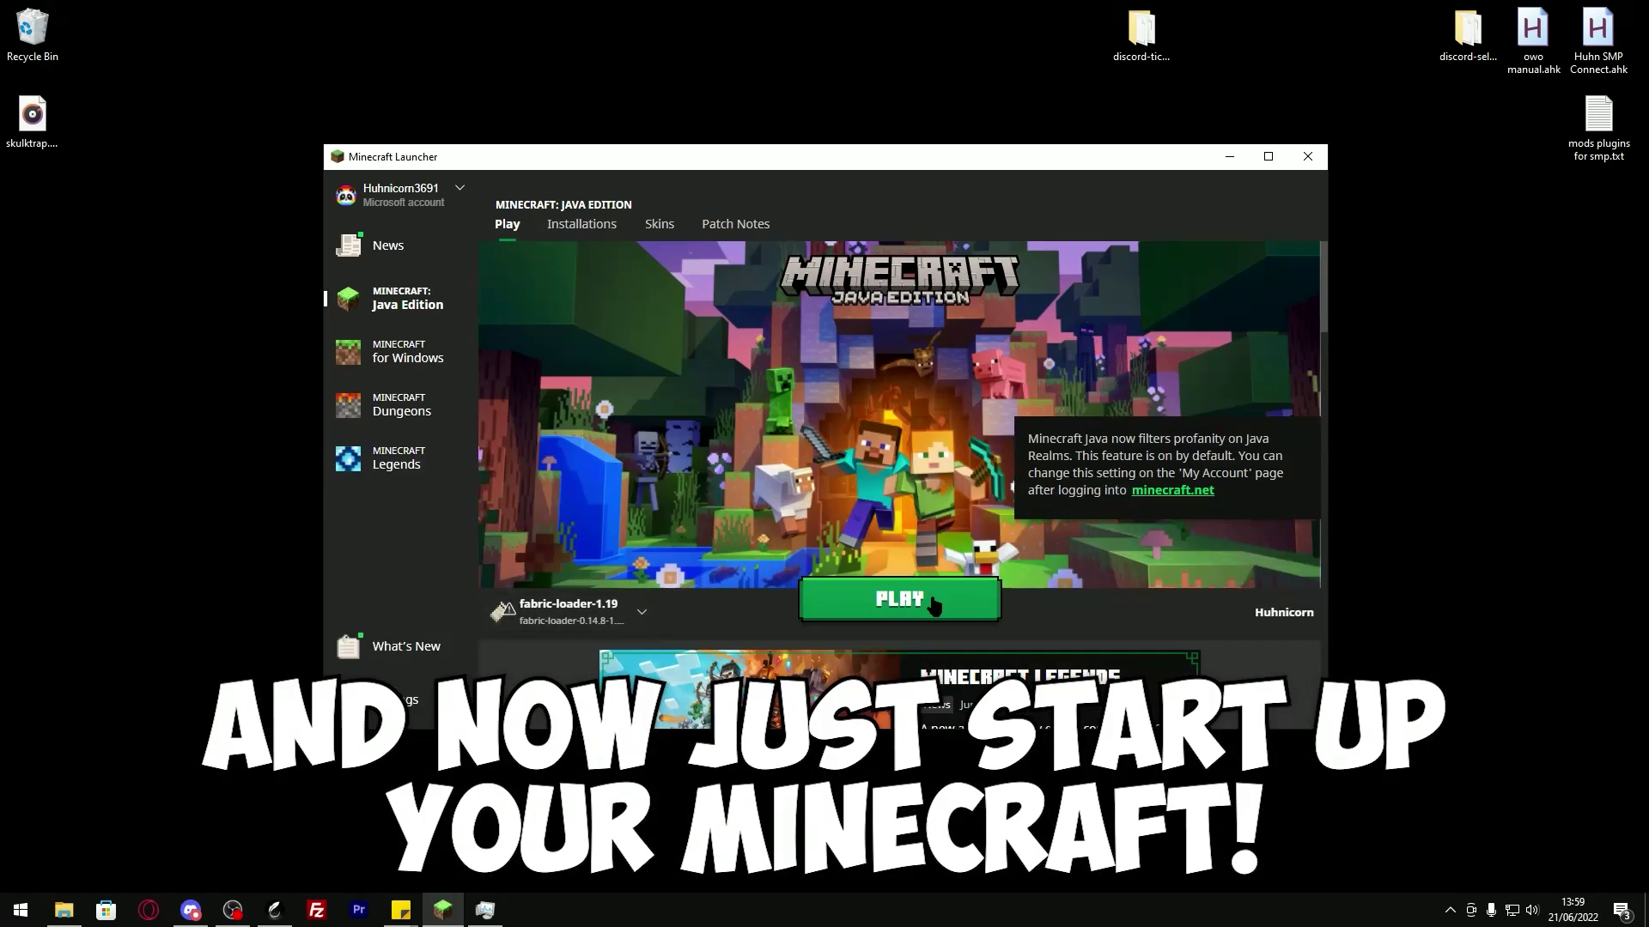
{"action": "left_click", "coordinate": [930, 601]}
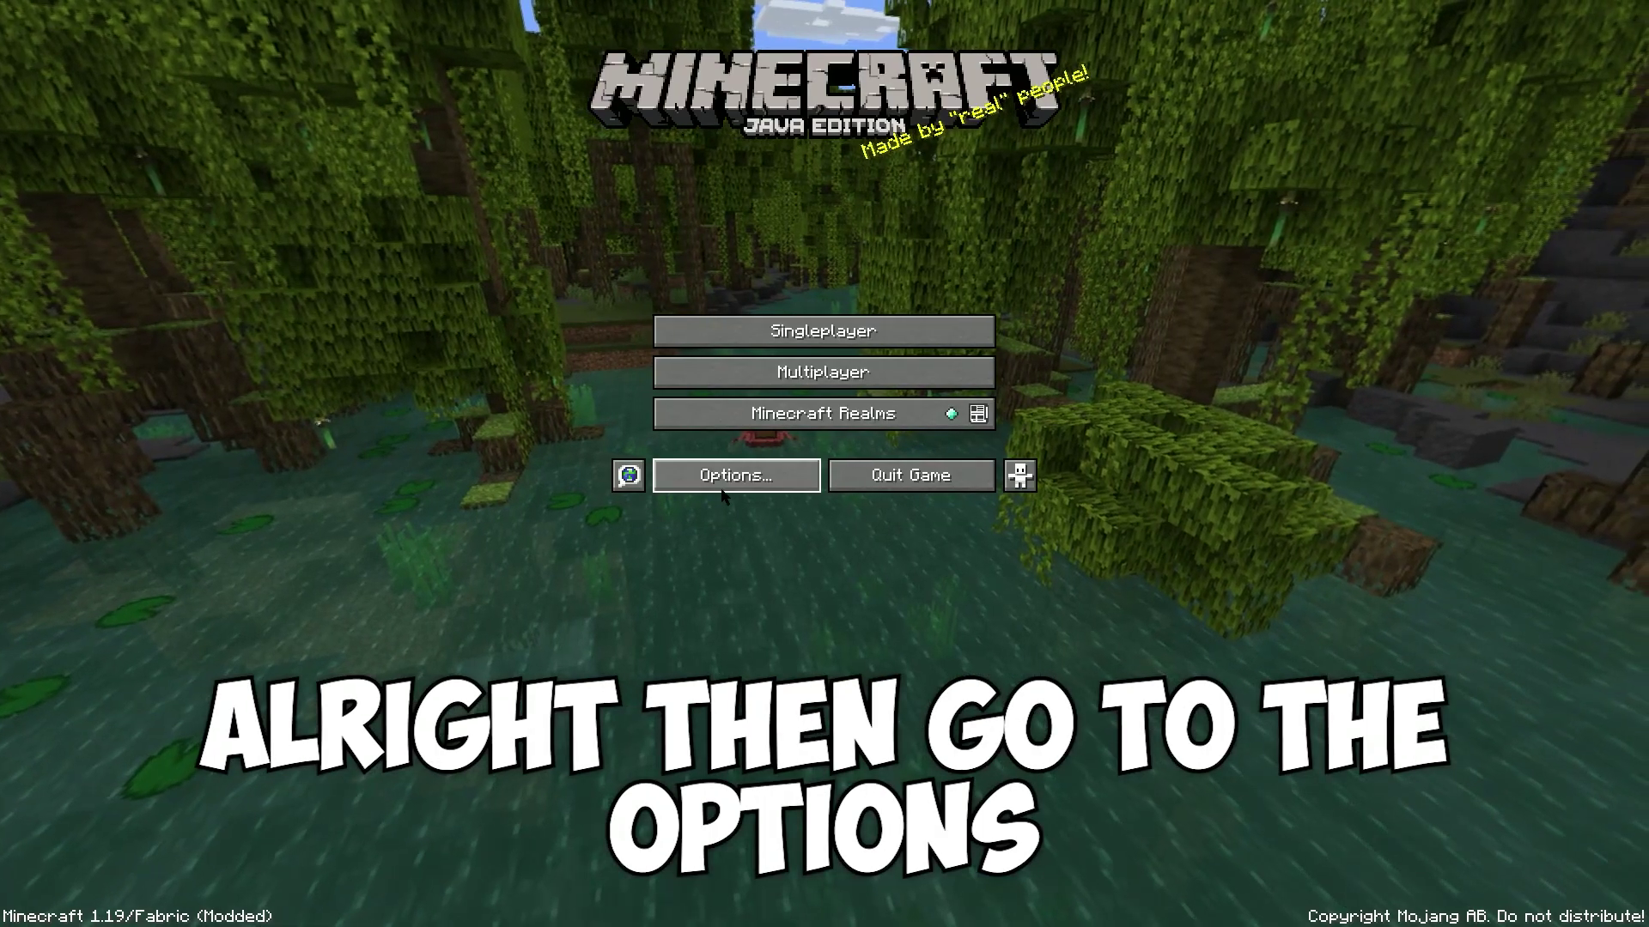
Open the video settings from the game options and set the Graphics quality to Fast
{"action": "left_click", "coordinate": [701, 483]}
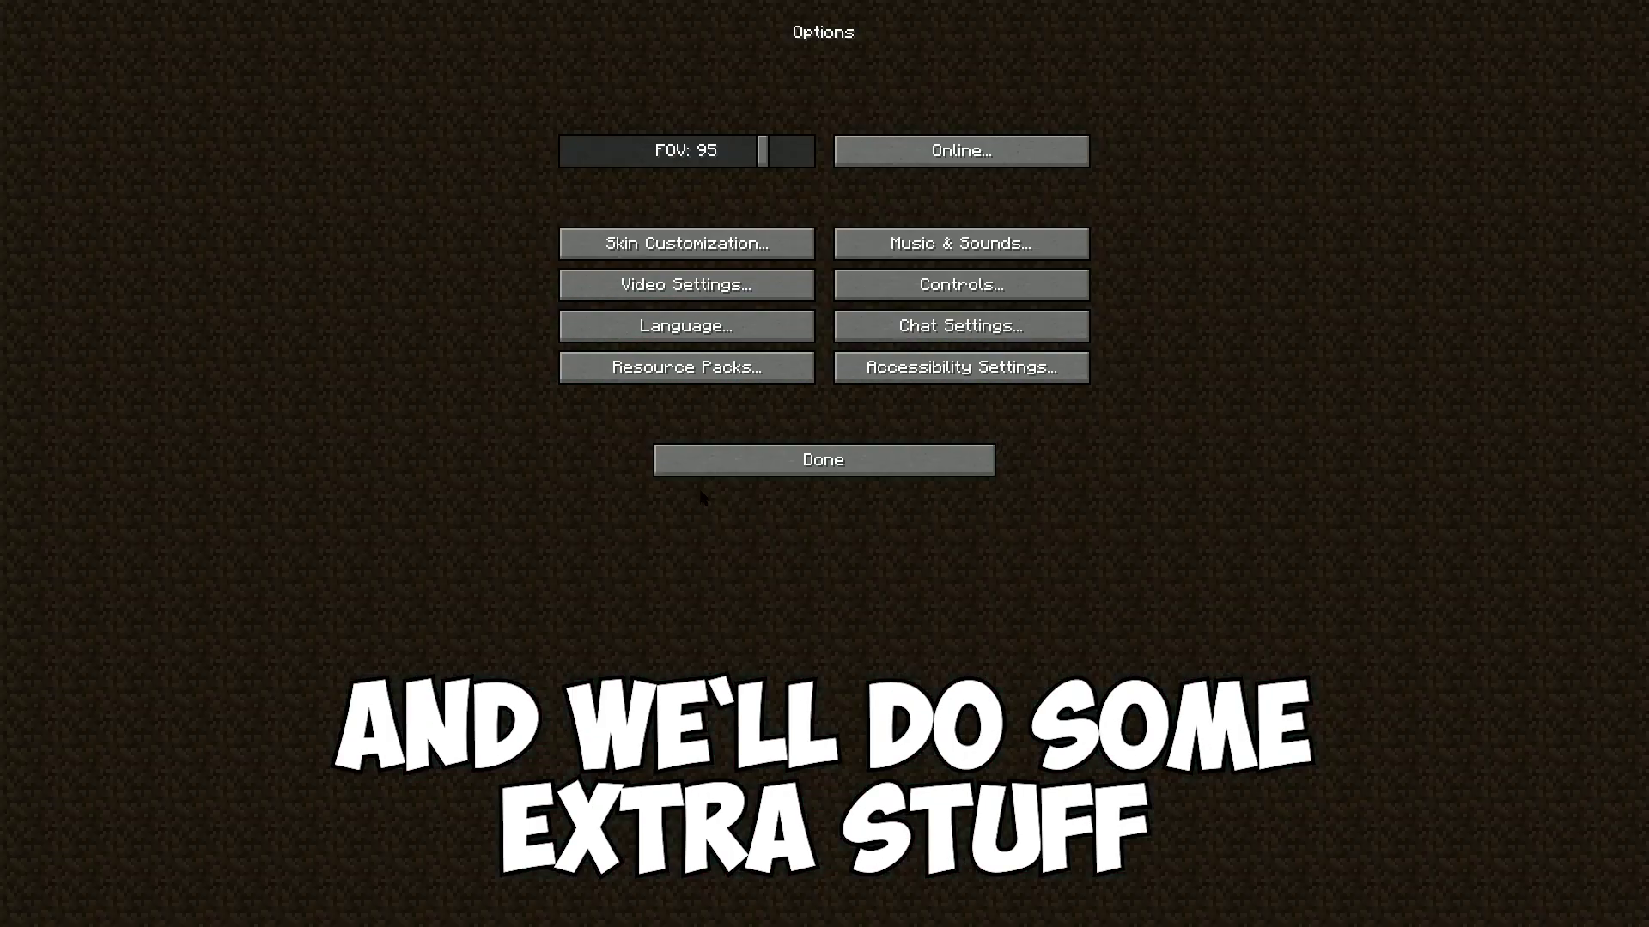
{"action": "left_click", "coordinate": [646, 295]}
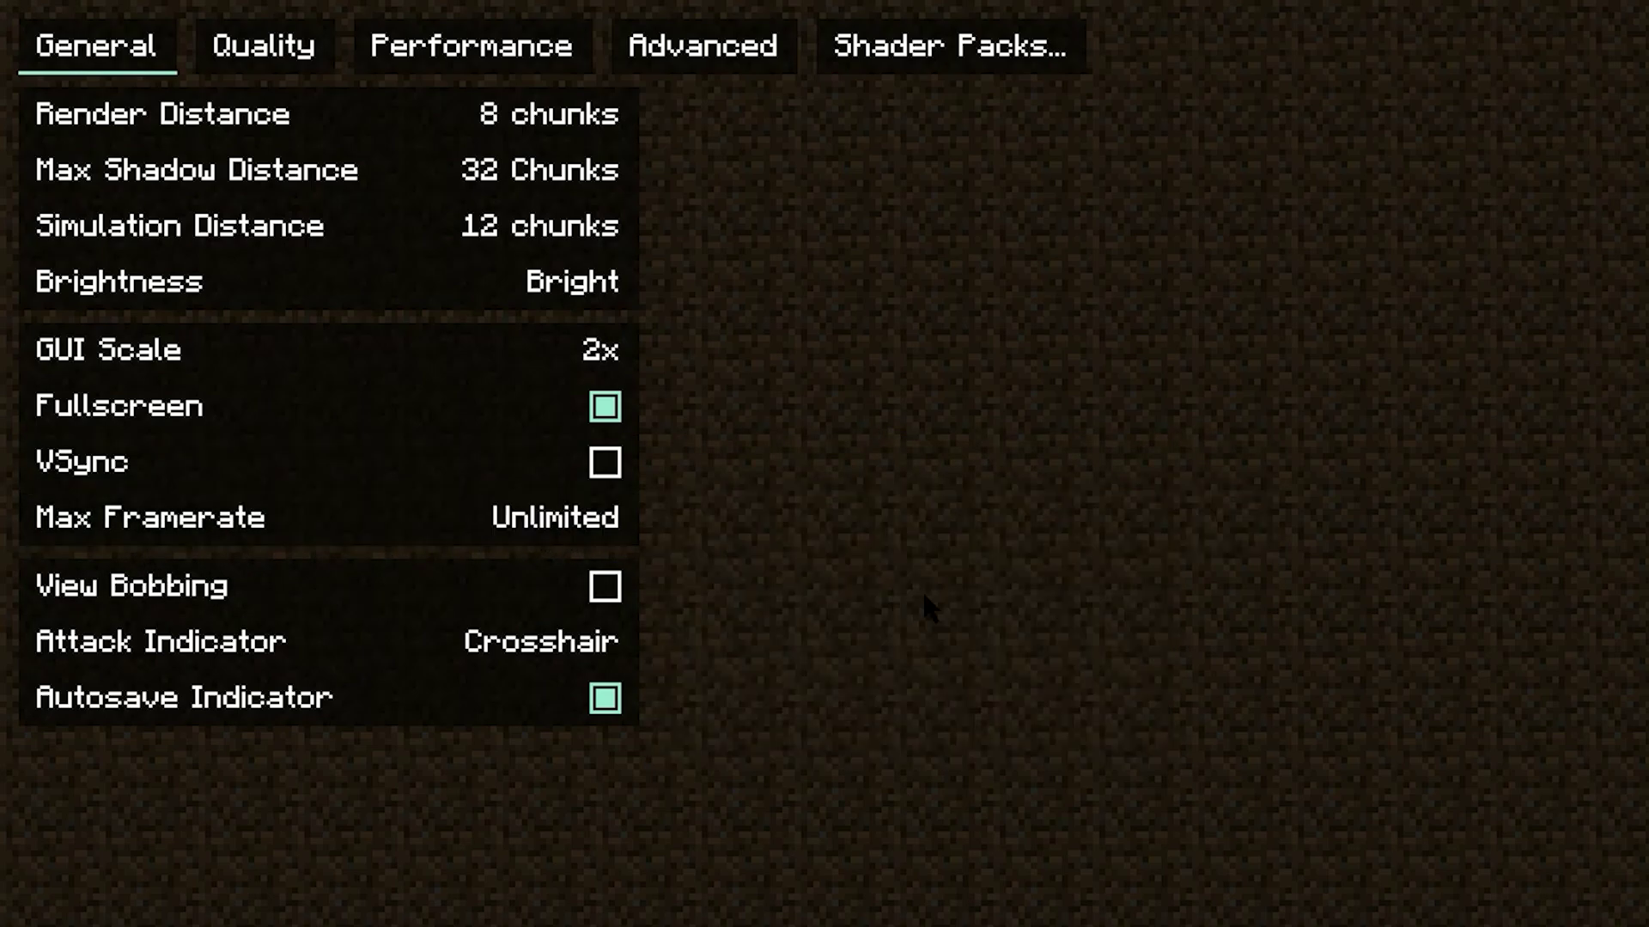
{"action": "left_click", "coordinate": [279, 45]}
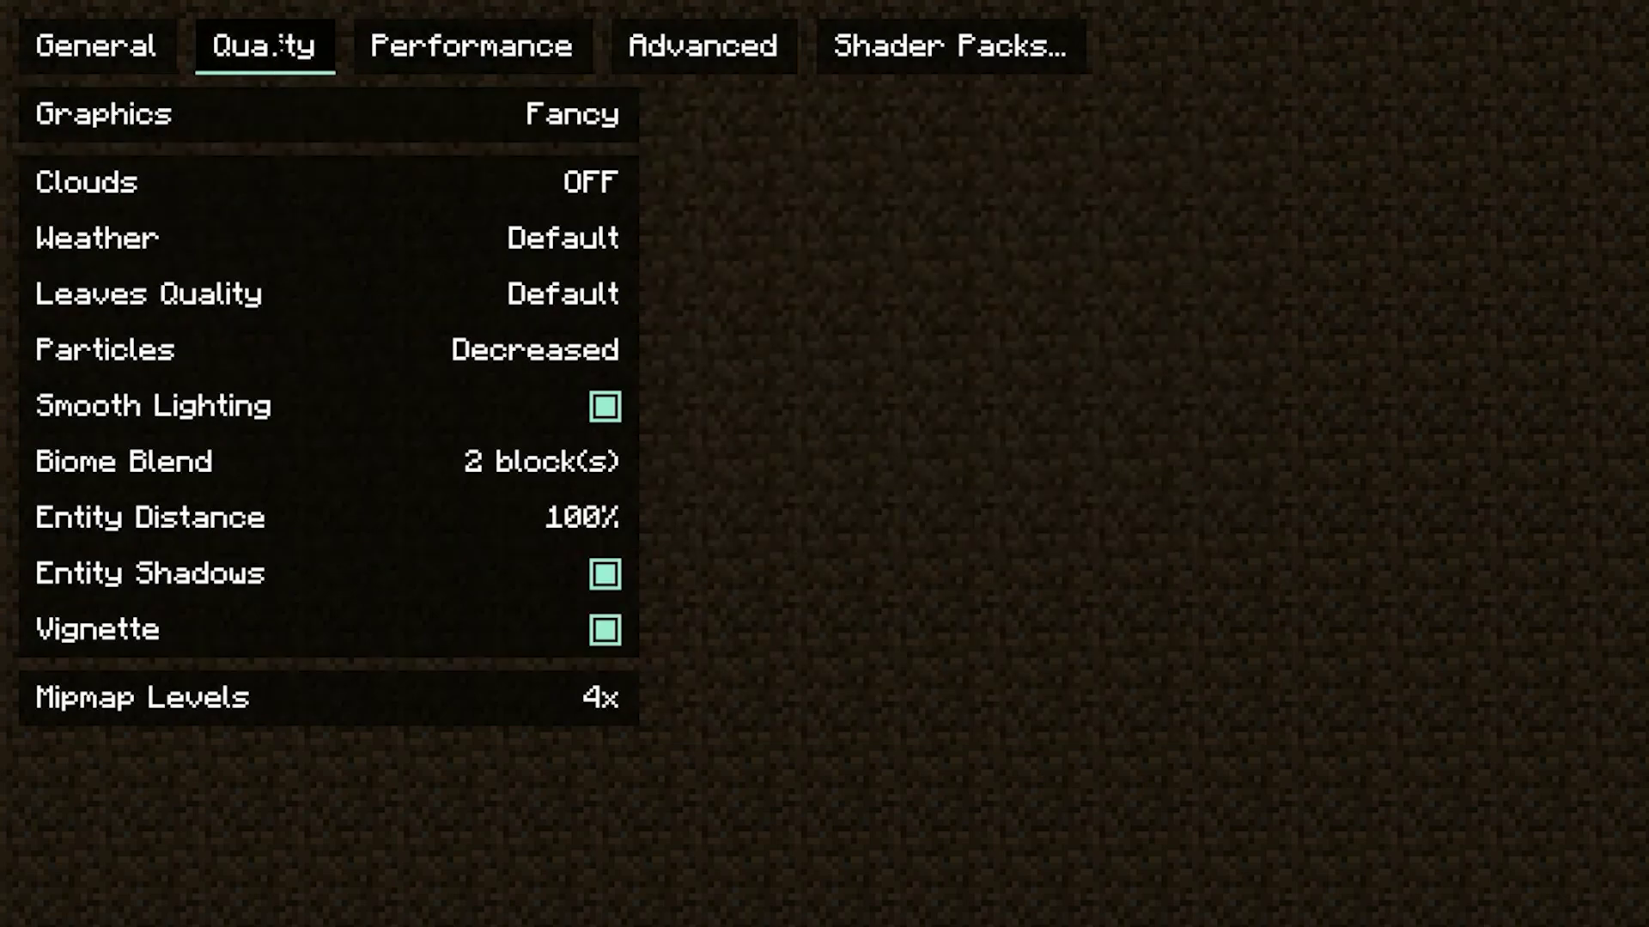
{"action": "left_click", "coordinate": [593, 126]}
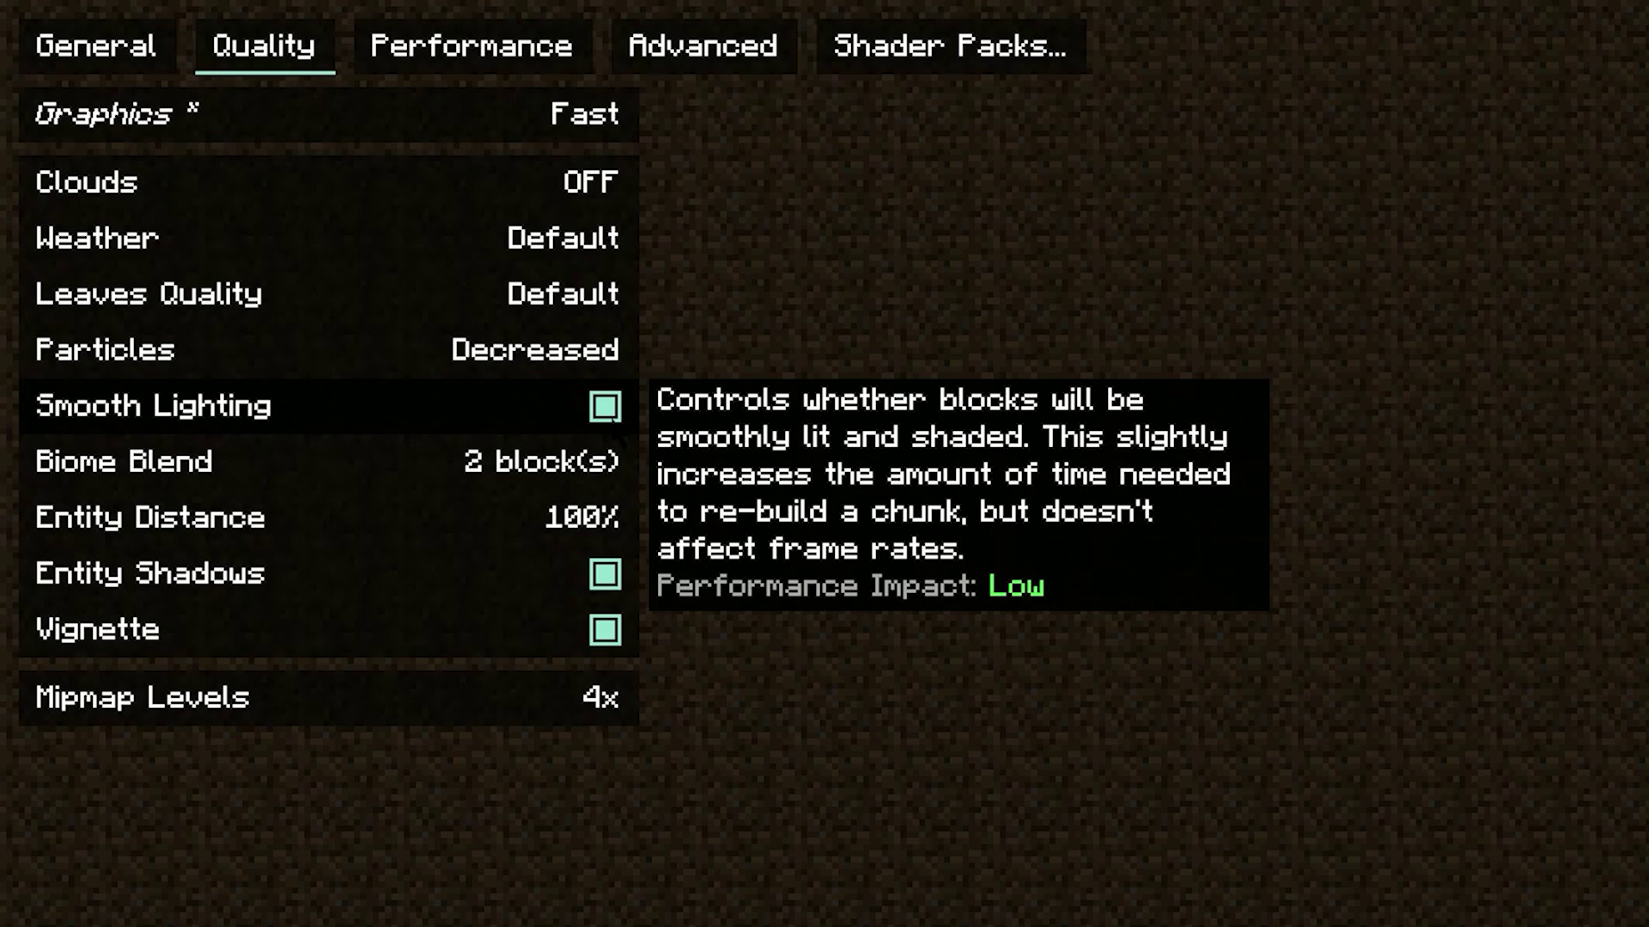
Turn off Smooth Lighting, set Particles to Minimal, Leaves Quality and Weather to Fast, and Biome Blend to None
{"action": "left_click", "coordinate": [327, 405]}
{"action": "left_click", "coordinate": [327, 349]}
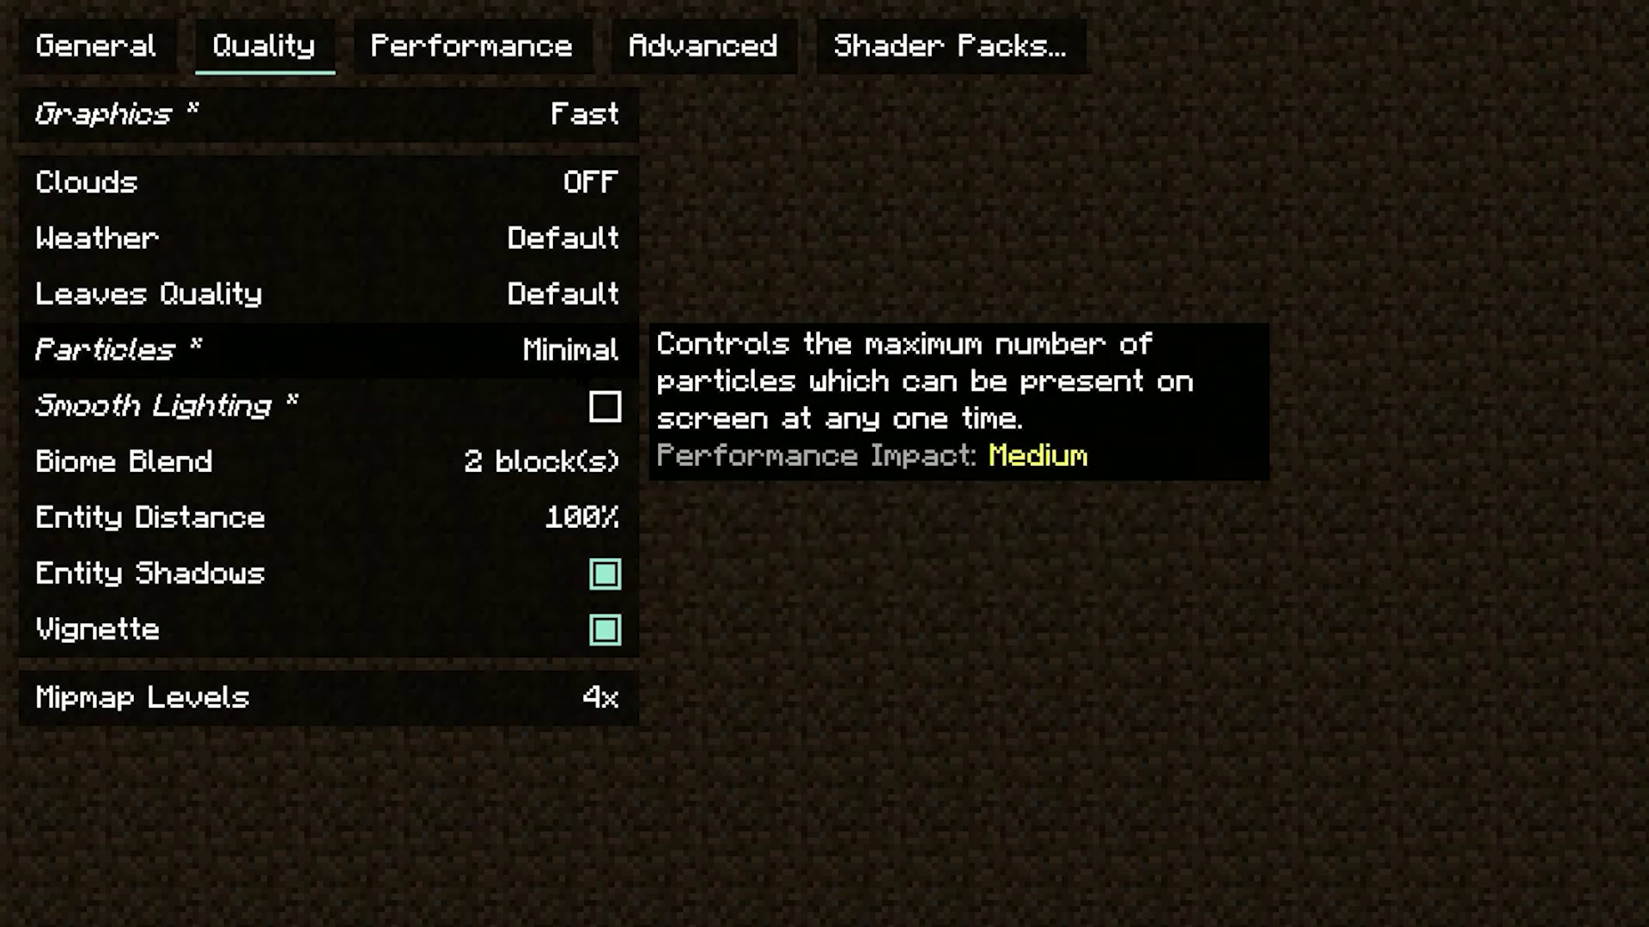
{"action": "left_click", "coordinate": [572, 313]}
{"action": "left_click", "coordinate": [327, 238]}
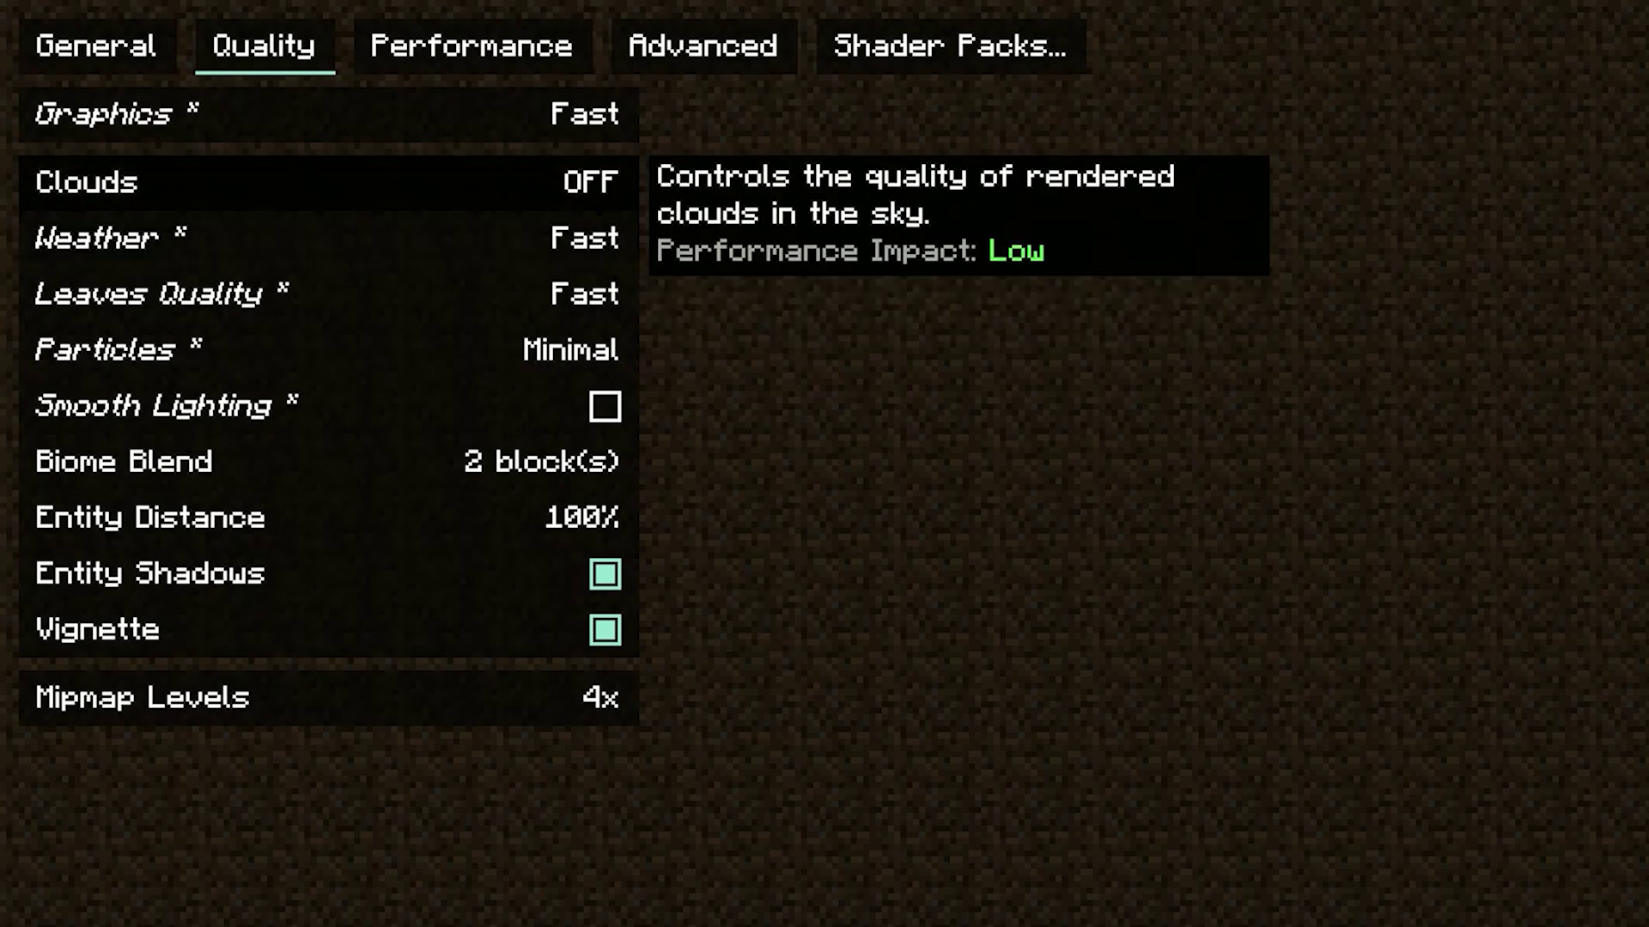
{"action": "mouse_move", "coordinate": [420, 463]}
{"action": "left_click", "coordinate": [342, 463]}
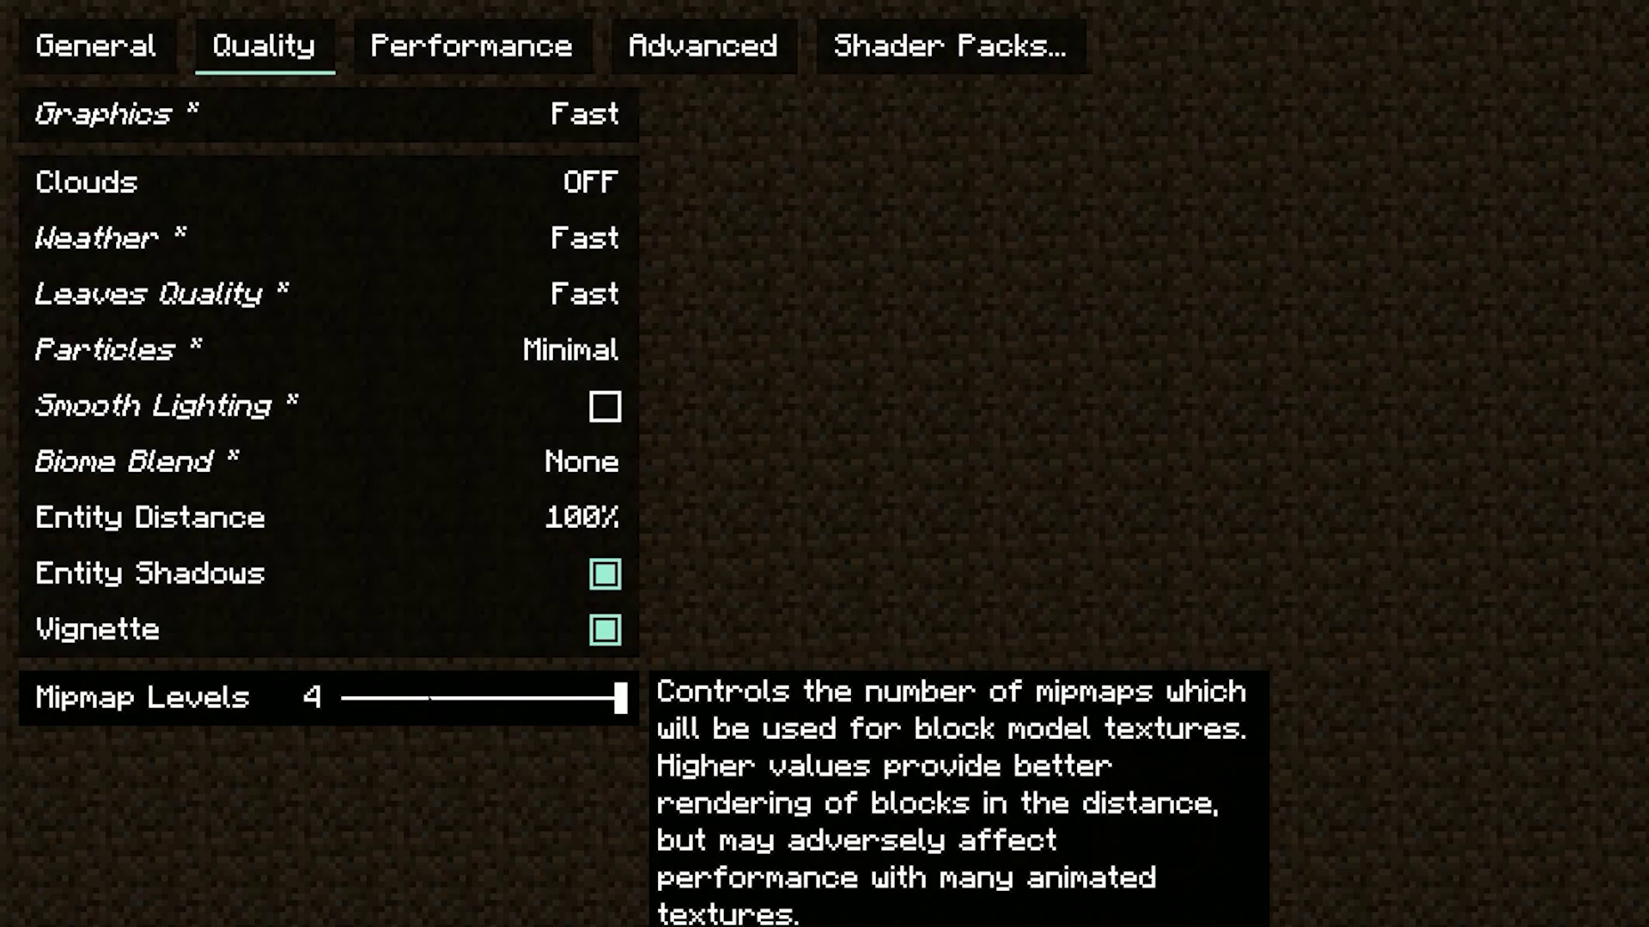
Review the Performance and Advanced video options and the list of available shader packs, and close the shader list
{"action": "left_click", "coordinate": [472, 46]}
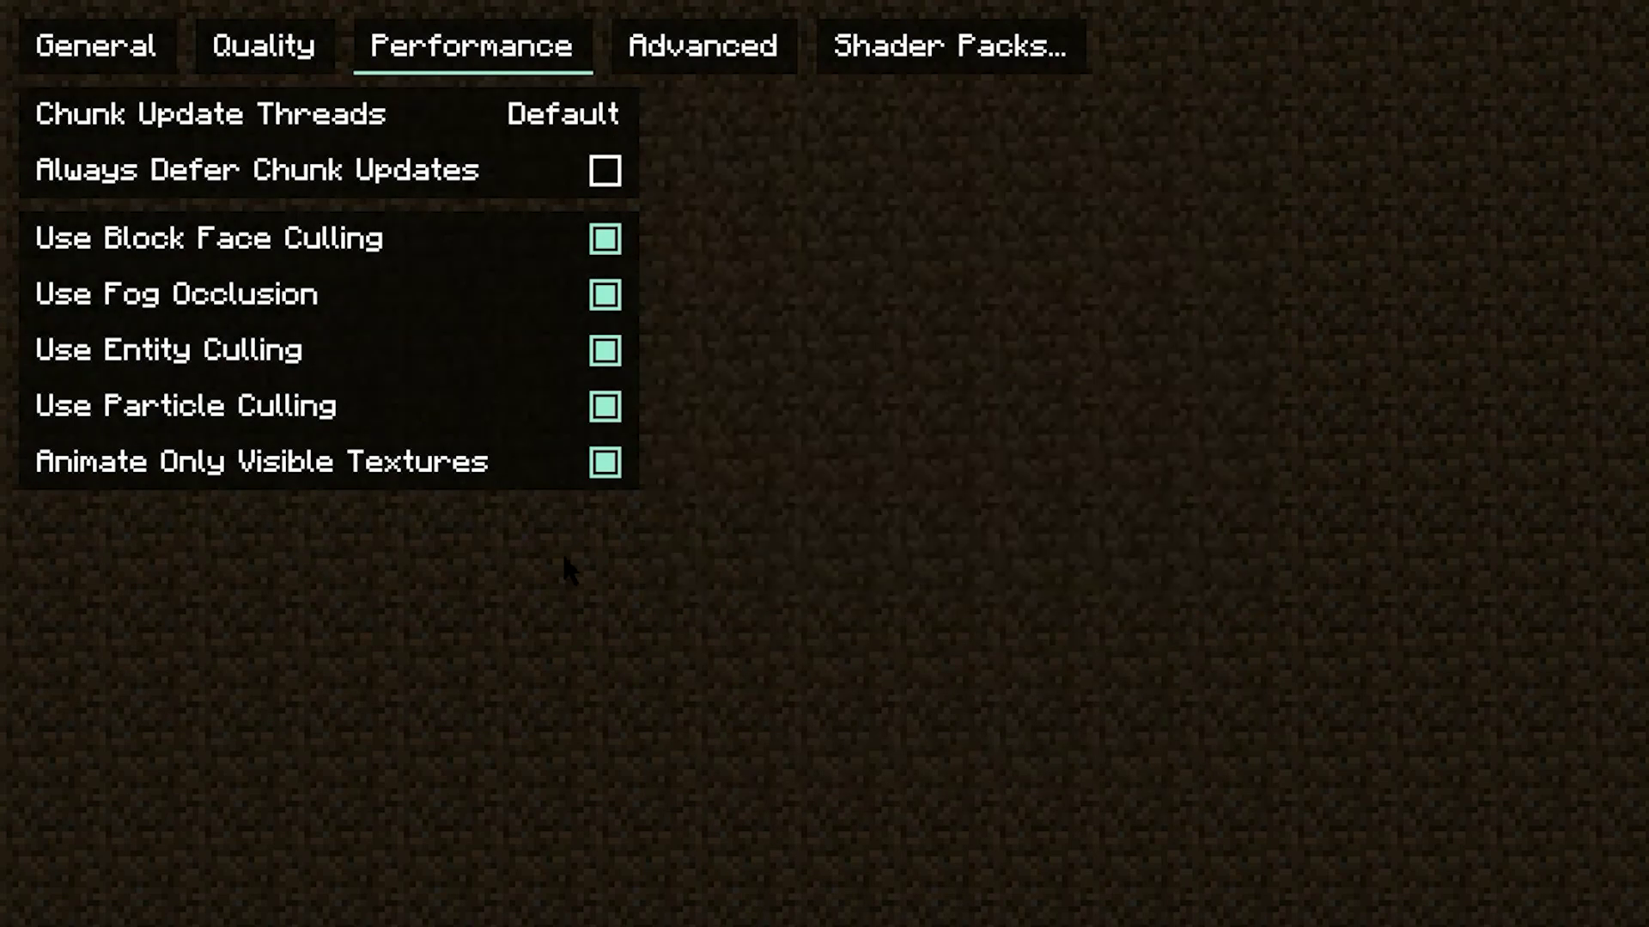
{"action": "left_click", "coordinate": [702, 46]}
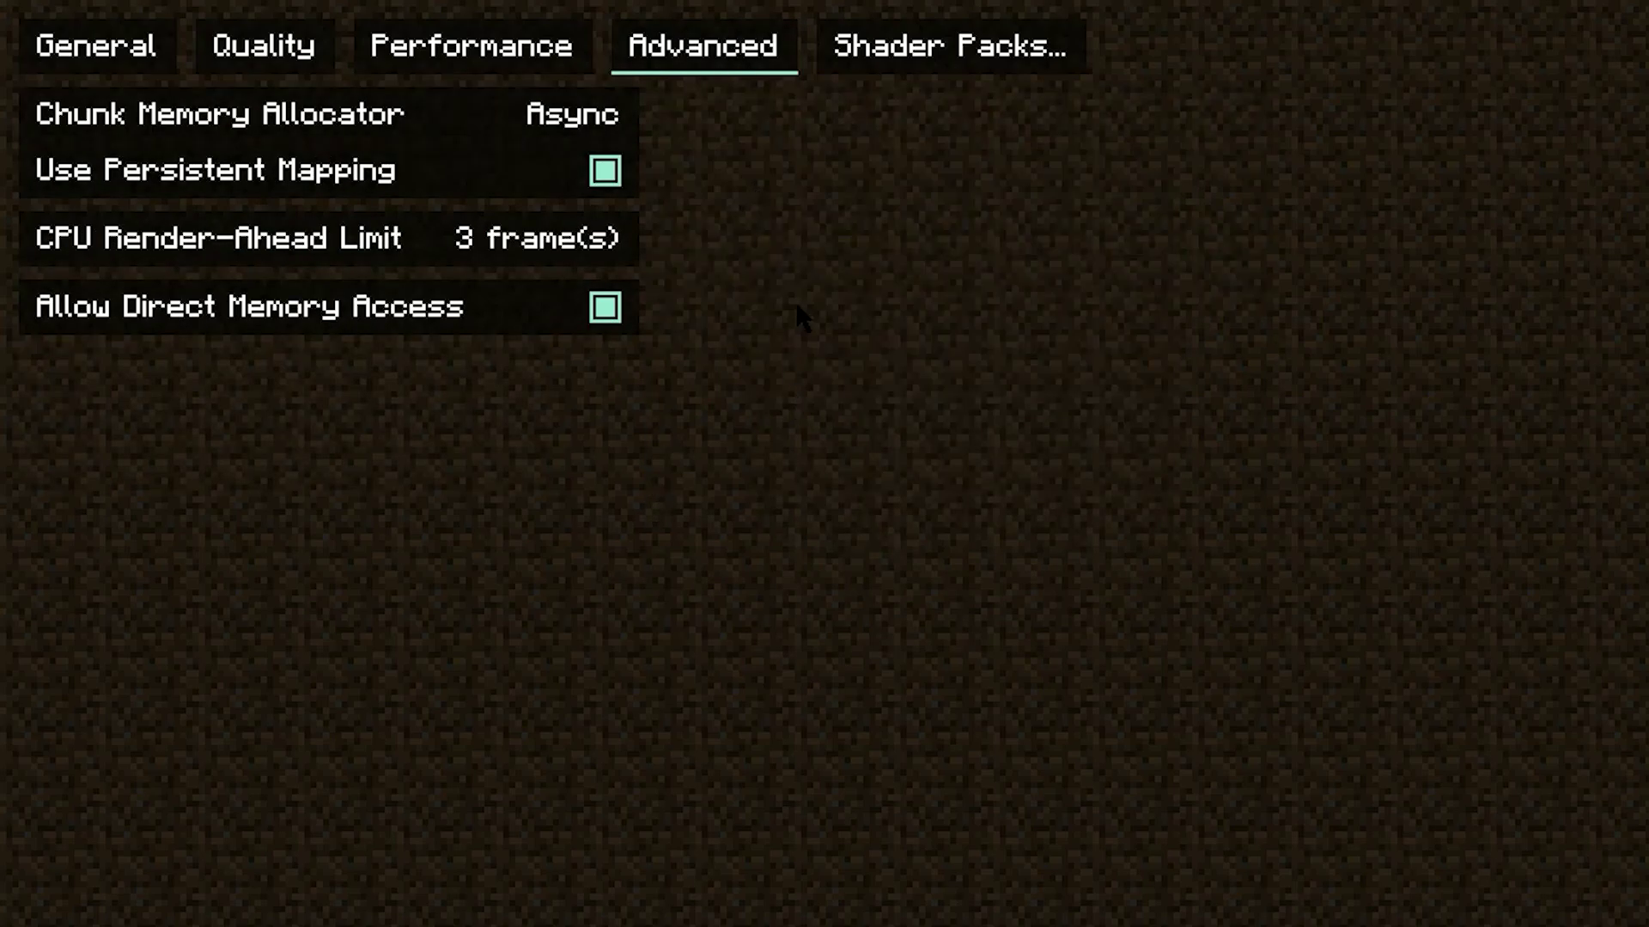
{"action": "left_click", "coordinate": [941, 64]}
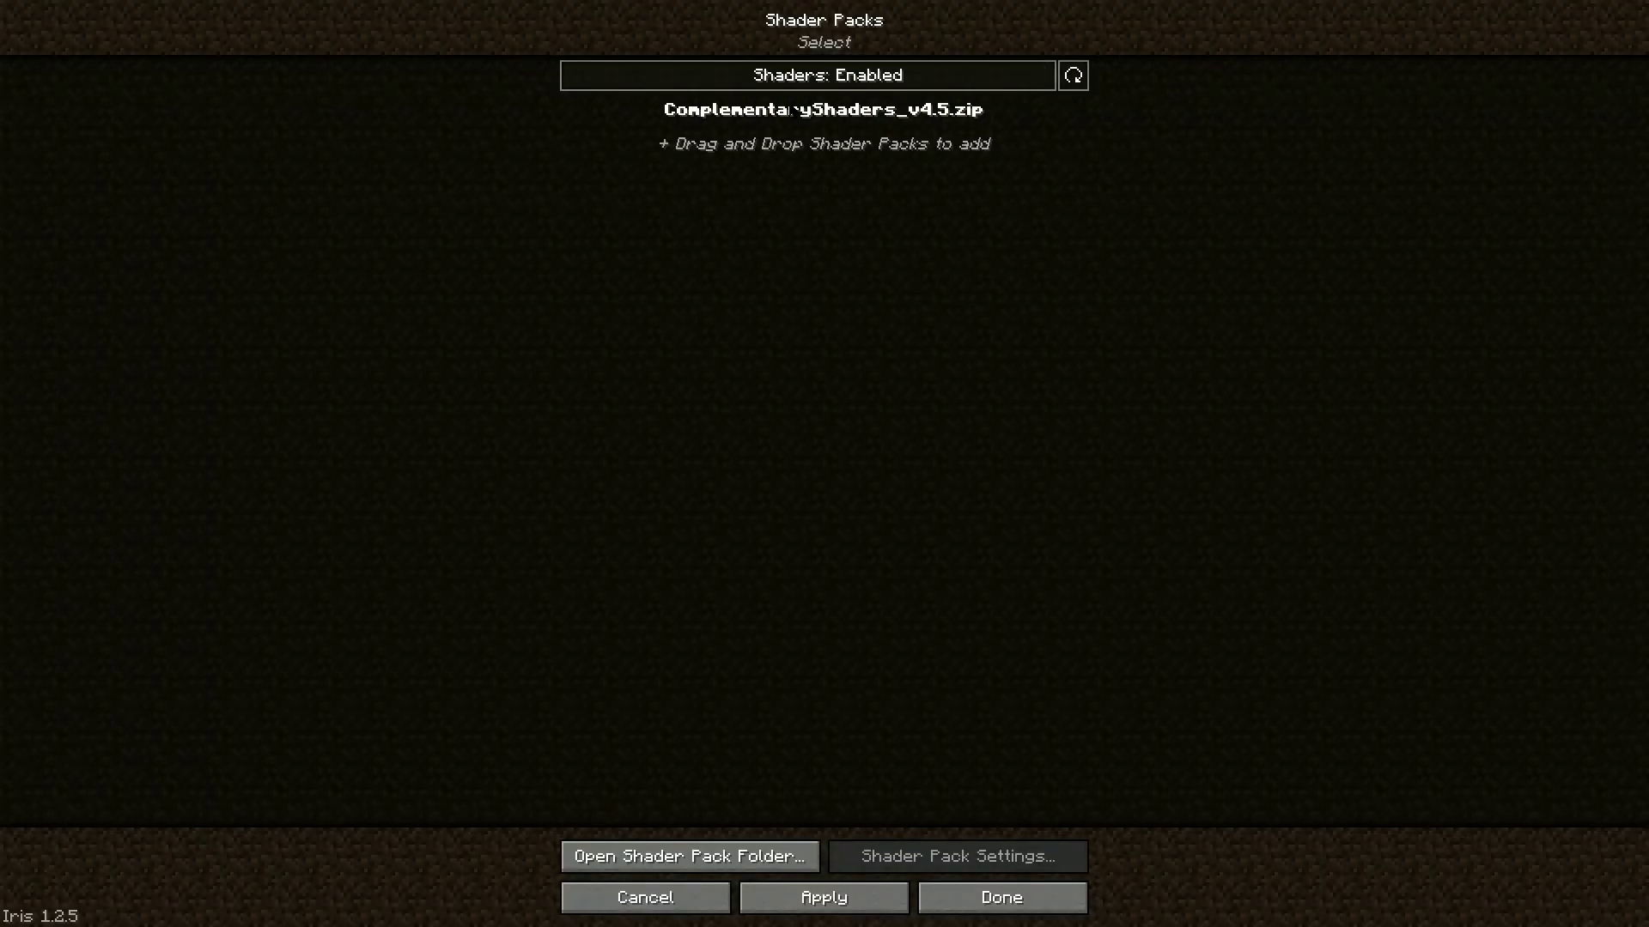
{"action": "left_click", "coordinate": [1001, 897]}
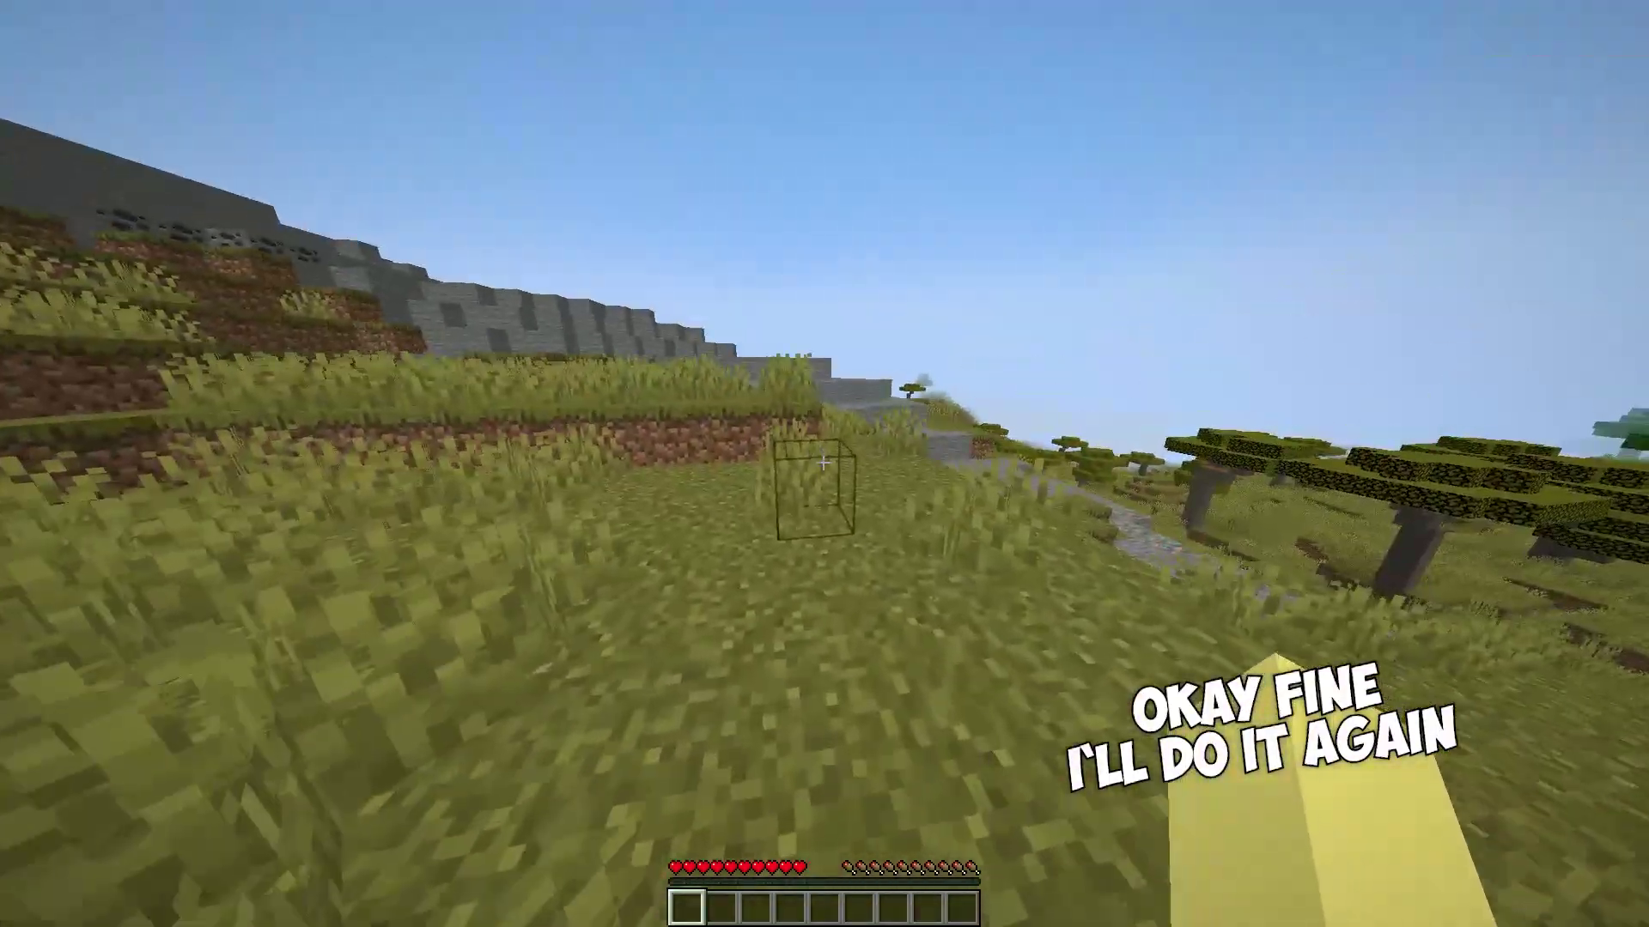
Show the debug overlay in the world and walk across the terrain to check the frame rate without shaders
{"action": "key", "text": "F3"}
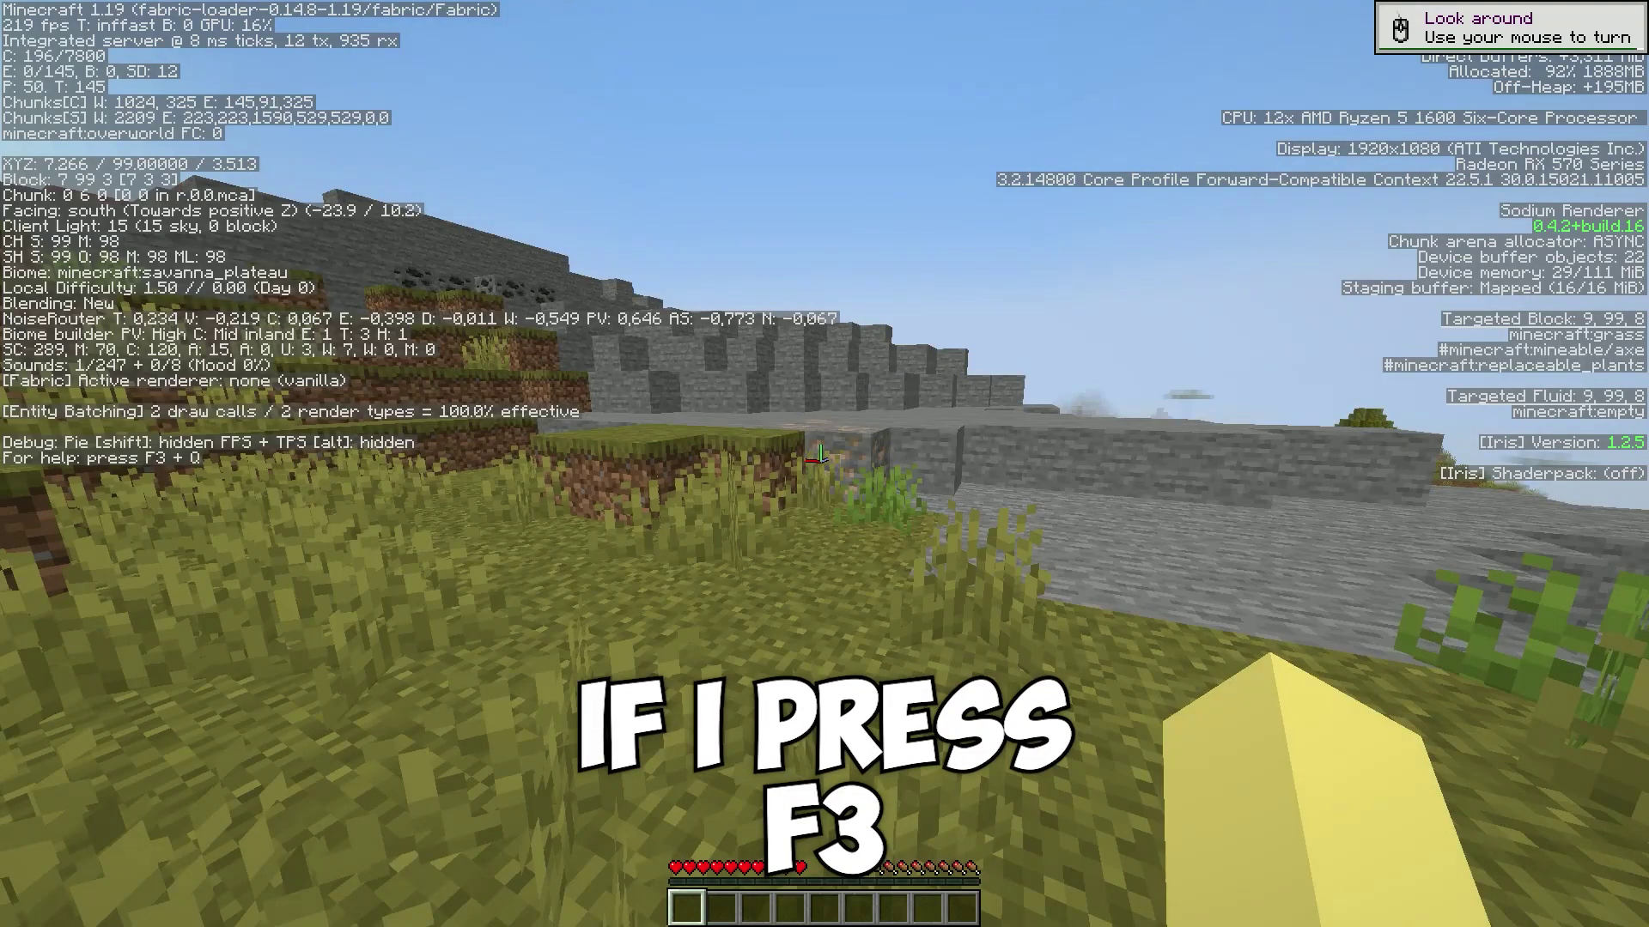
{"action": "key", "text": "w"}
{"action": "key", "text": "space"}
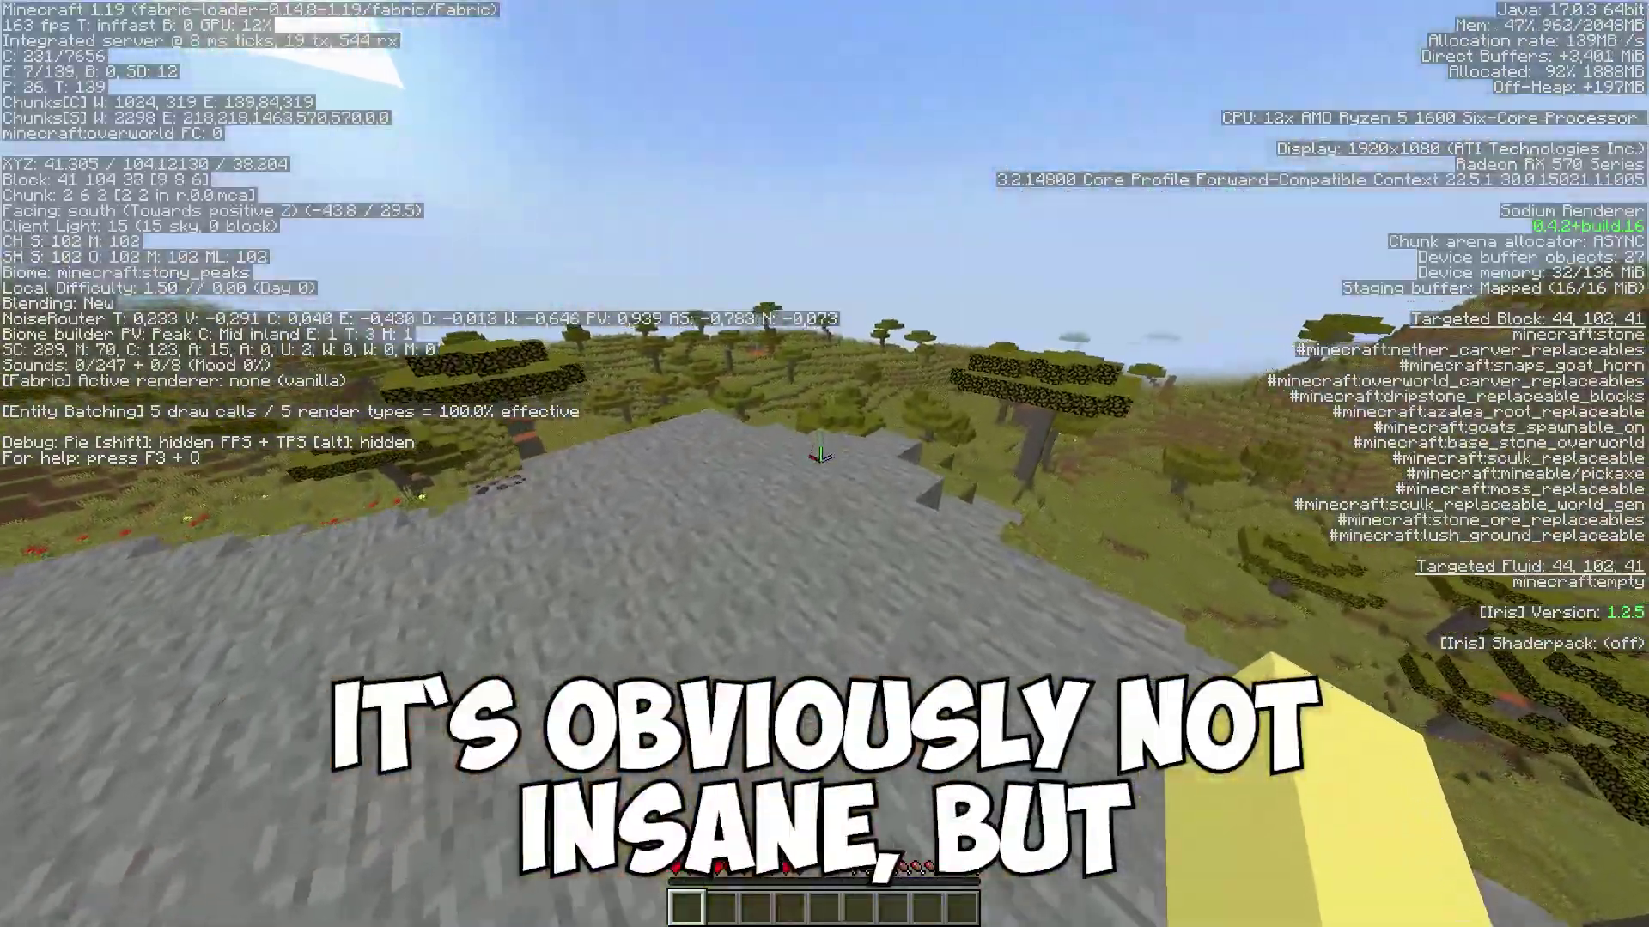
{"action": "key", "text": "w"}
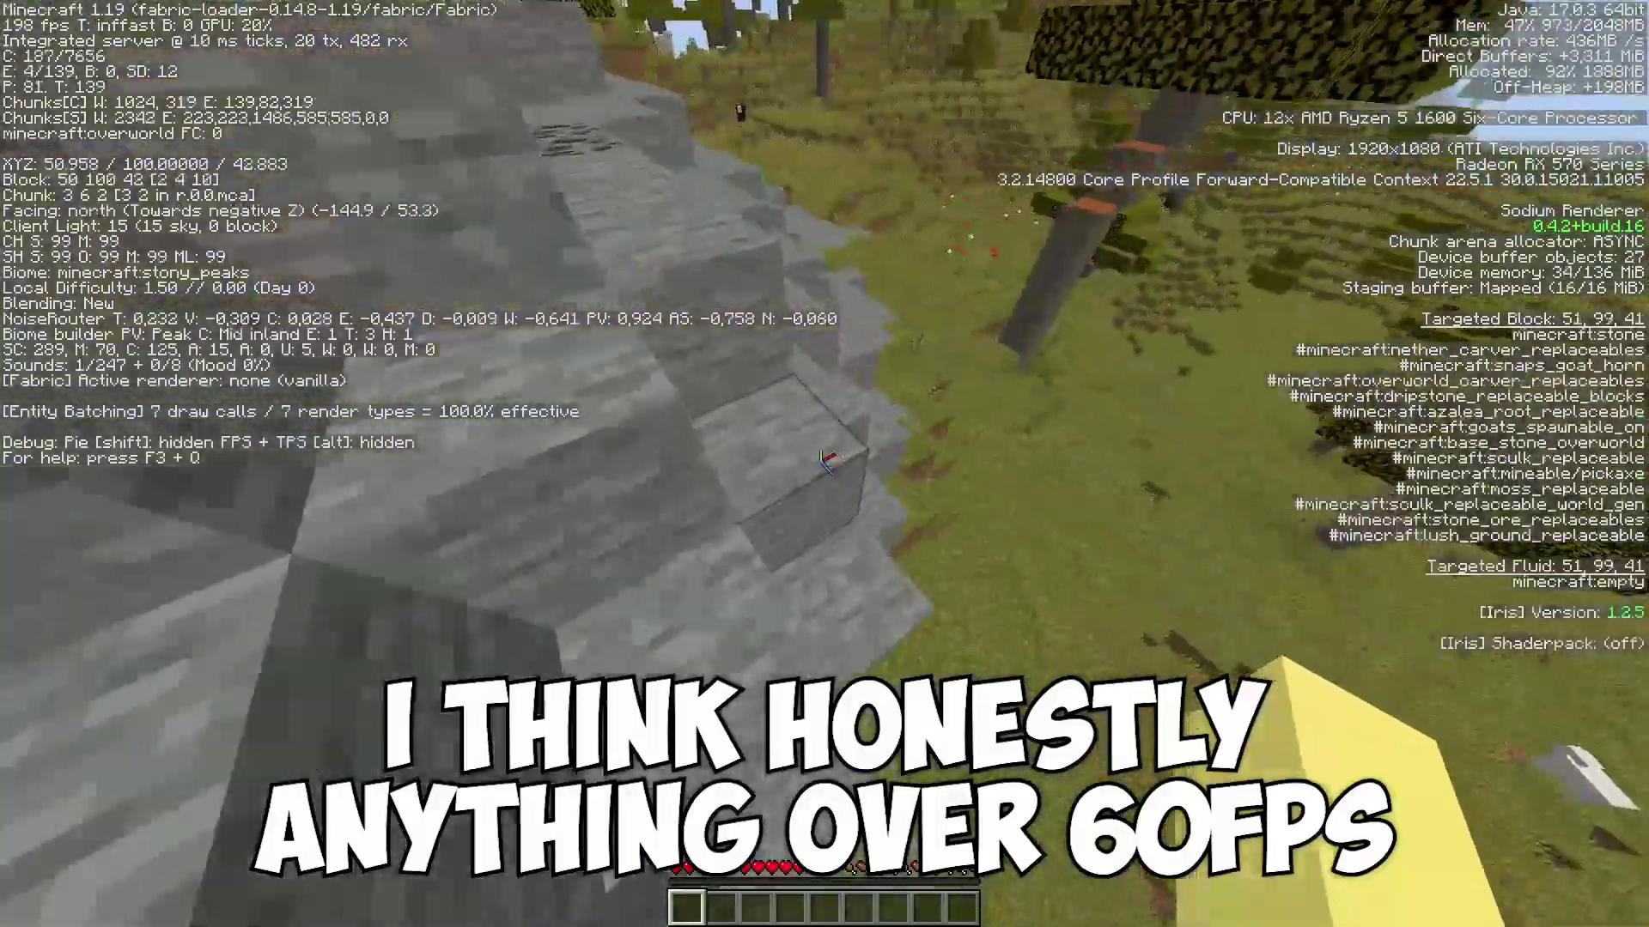
{"action": "key", "text": "w"}
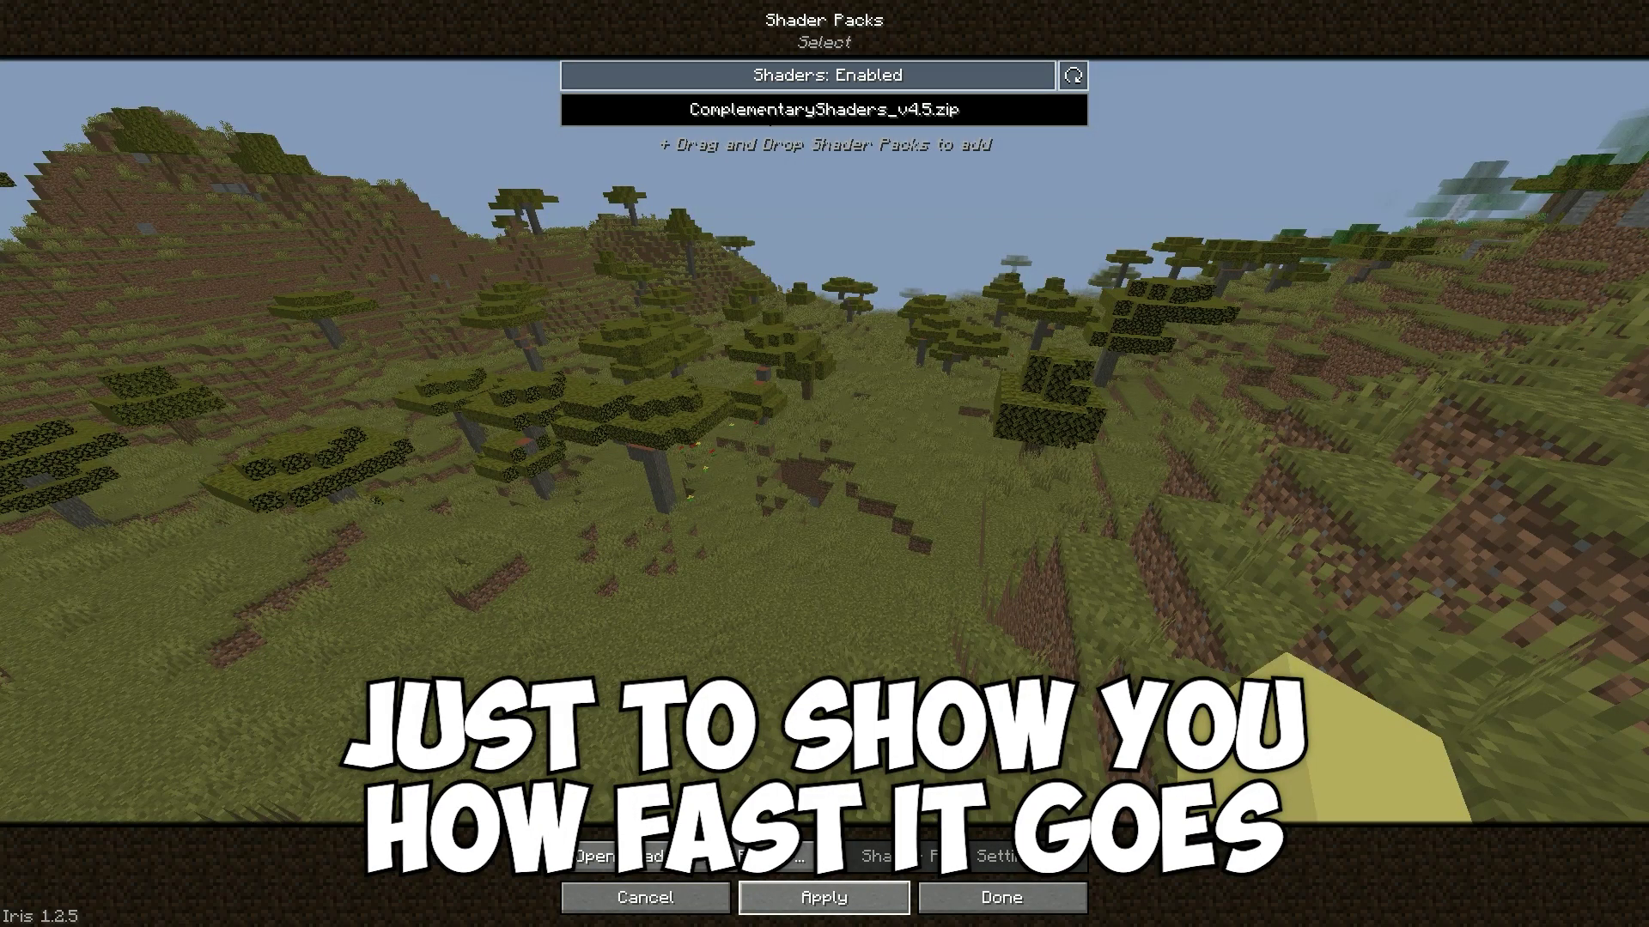
Apply the ComplementaryShaders_v4.5.zip shader pack and return to the world
{"action": "left_click", "coordinate": [824, 897]}
{"action": "key", "text": "Escape"}
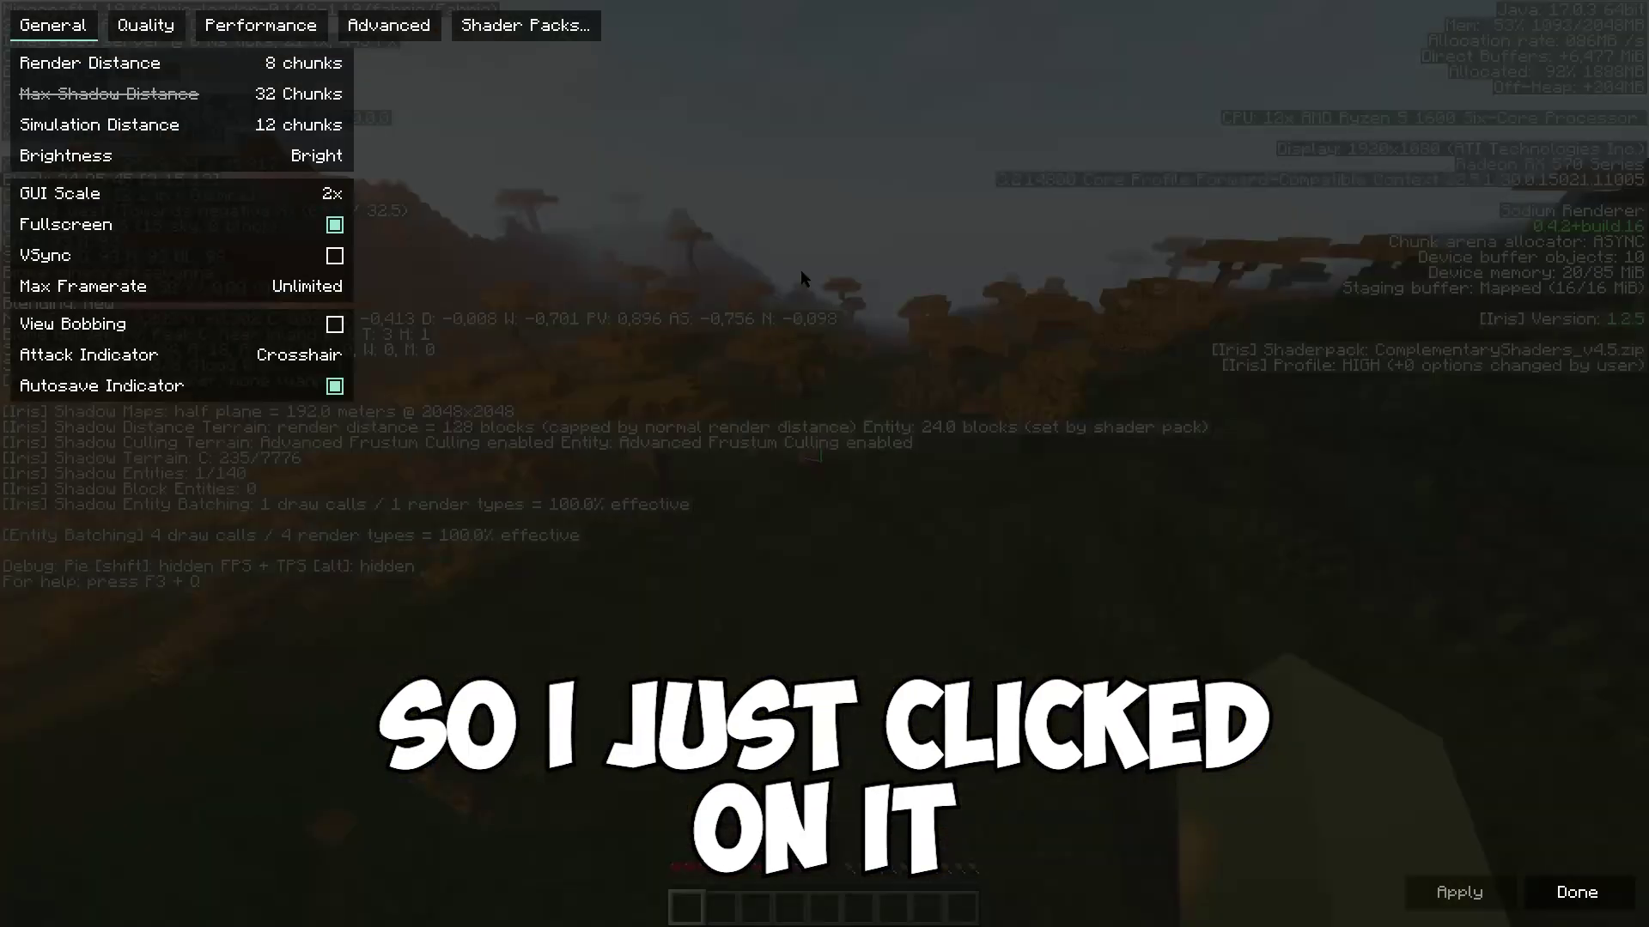
{"action": "key", "text": "Escape"}
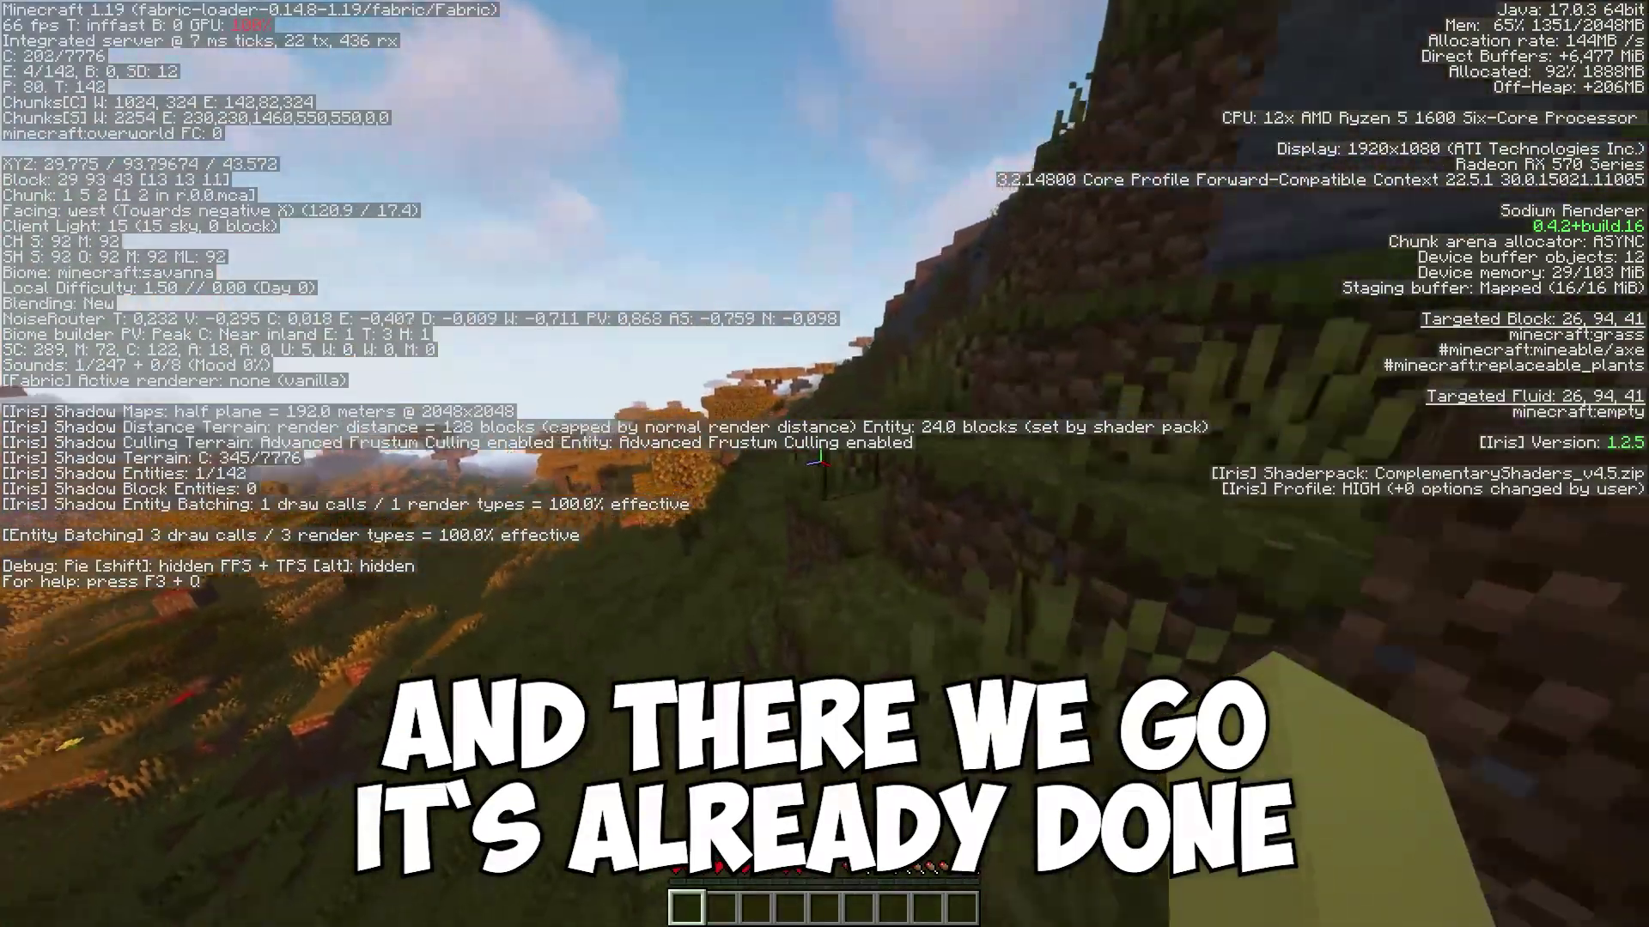